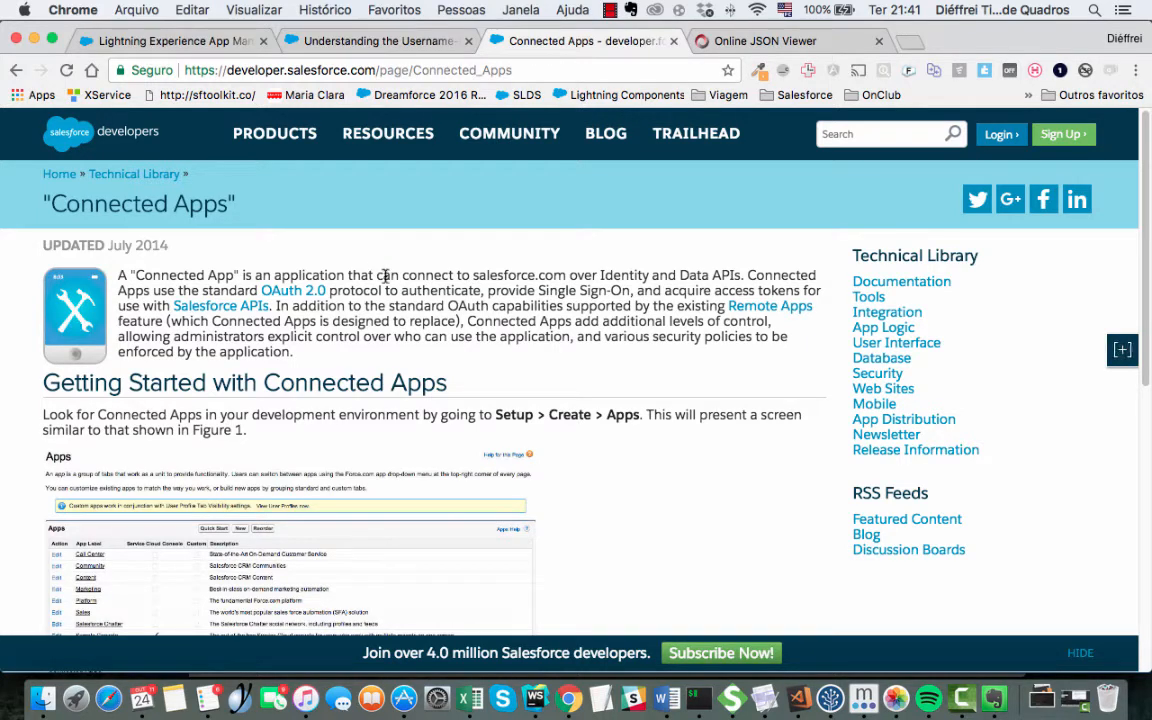
- Switch to the Salesforce Setup App Manager page and reload it
double_click(387, 275)
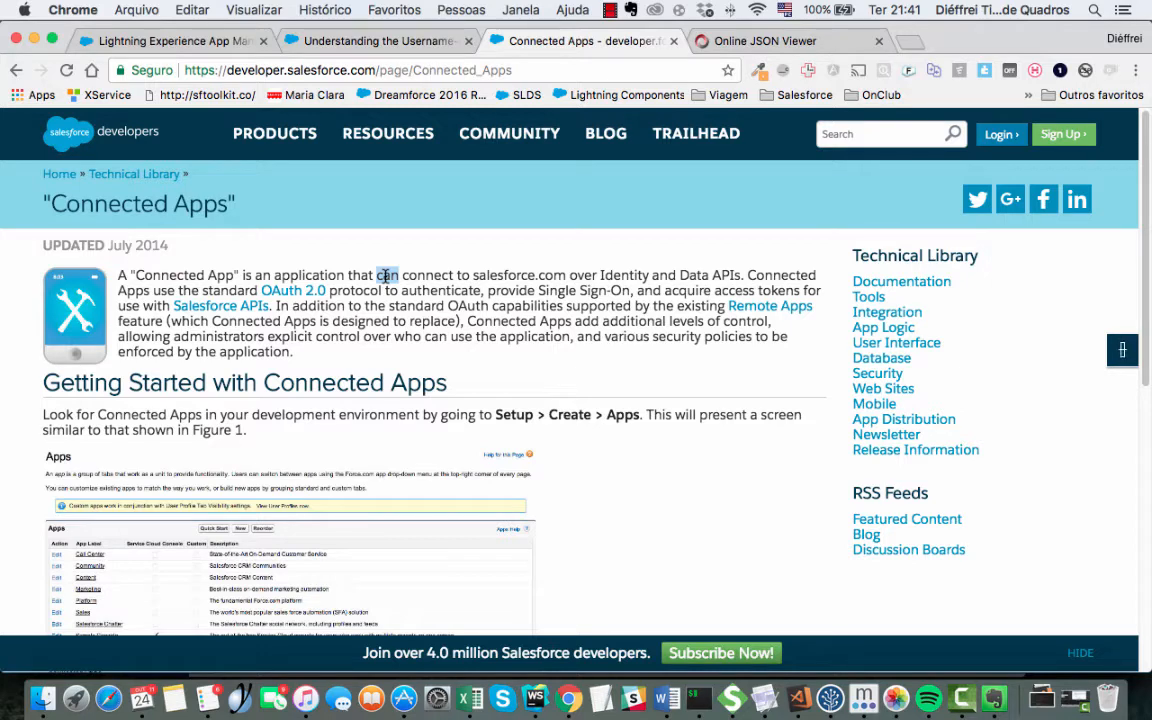
click(412, 262)
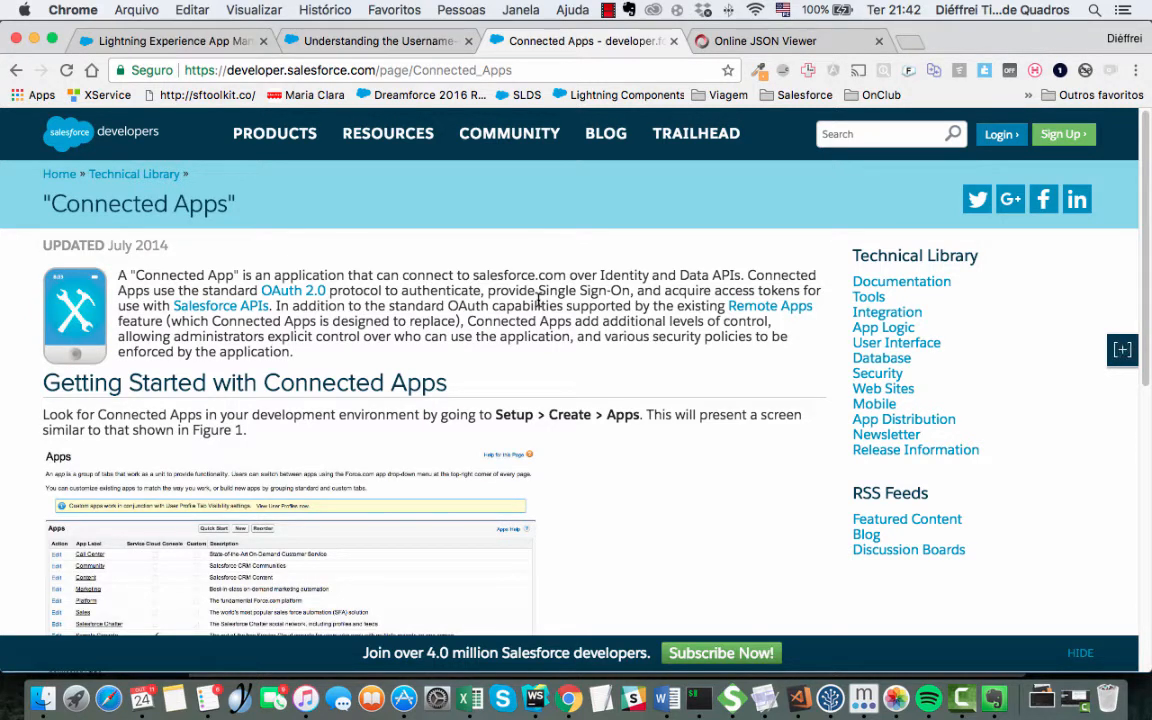
double_click(502, 321)
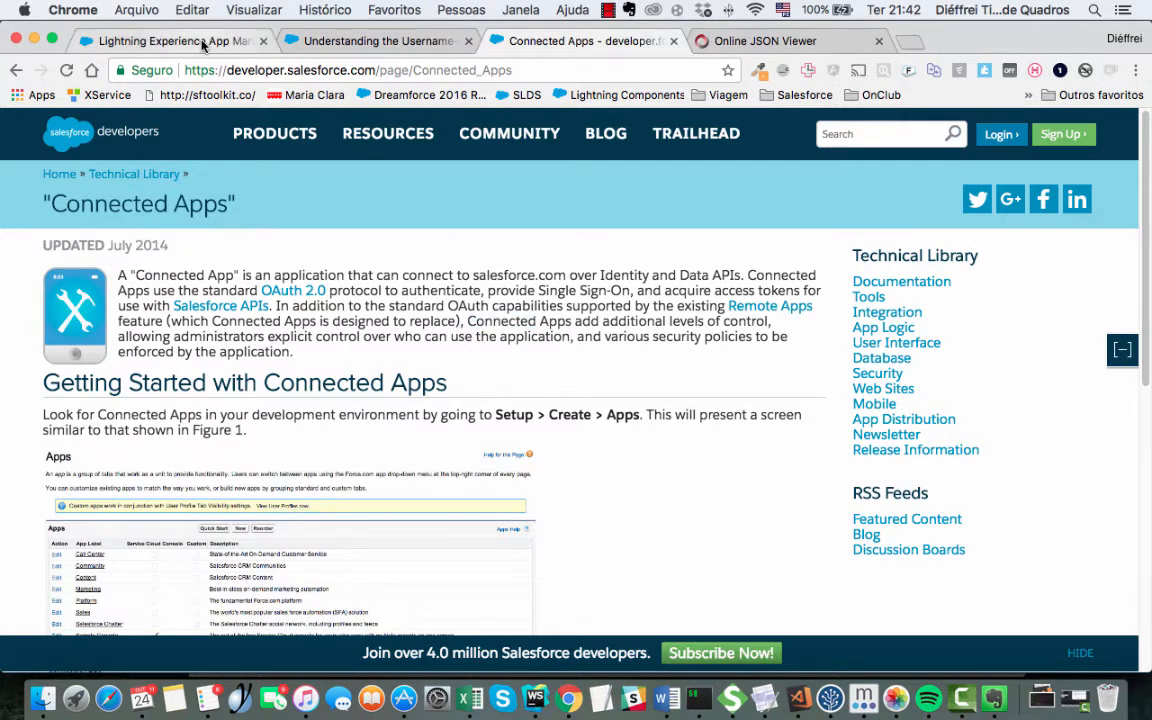
click(200, 41)
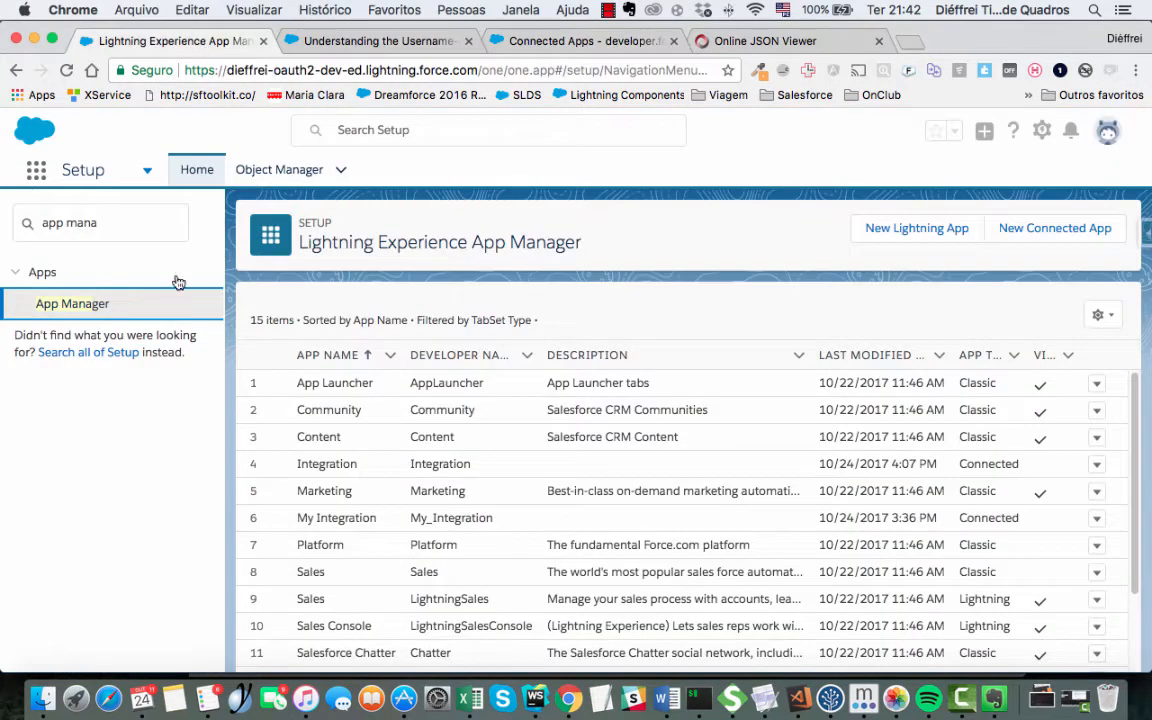
double_click(560, 242)
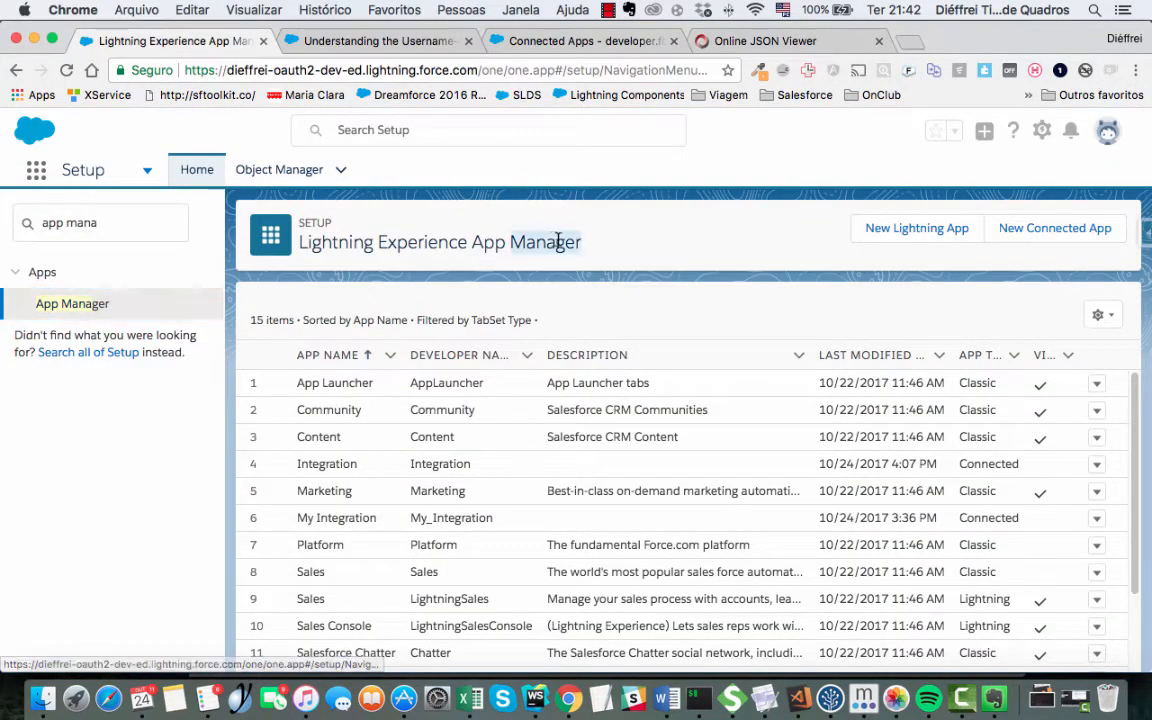
click(437, 242)
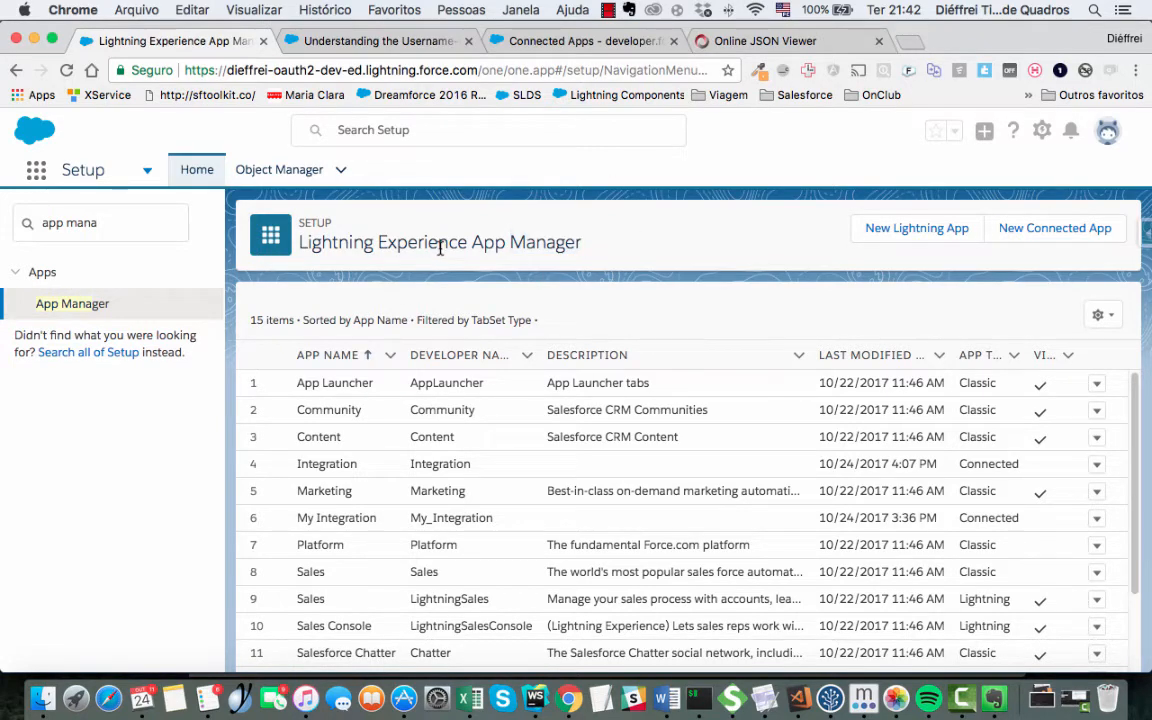
click(95, 304)
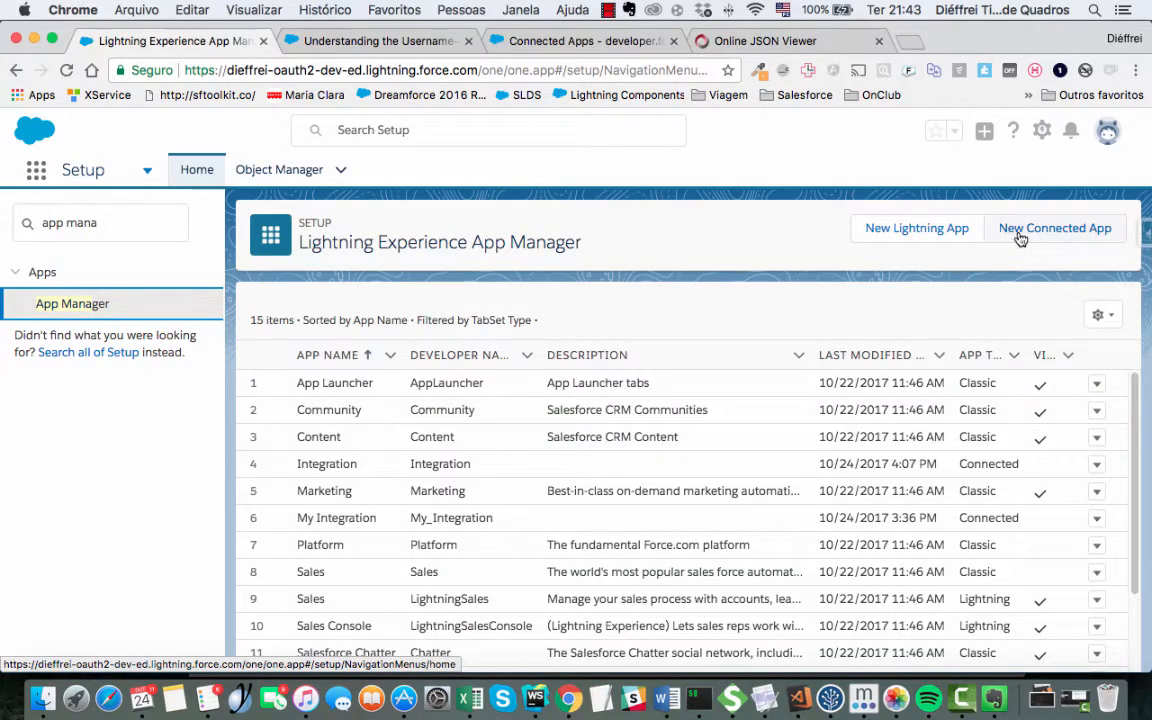
- Start a new connected app named SAP with API name SAP and enter the contact e-mail
click(1030, 228)
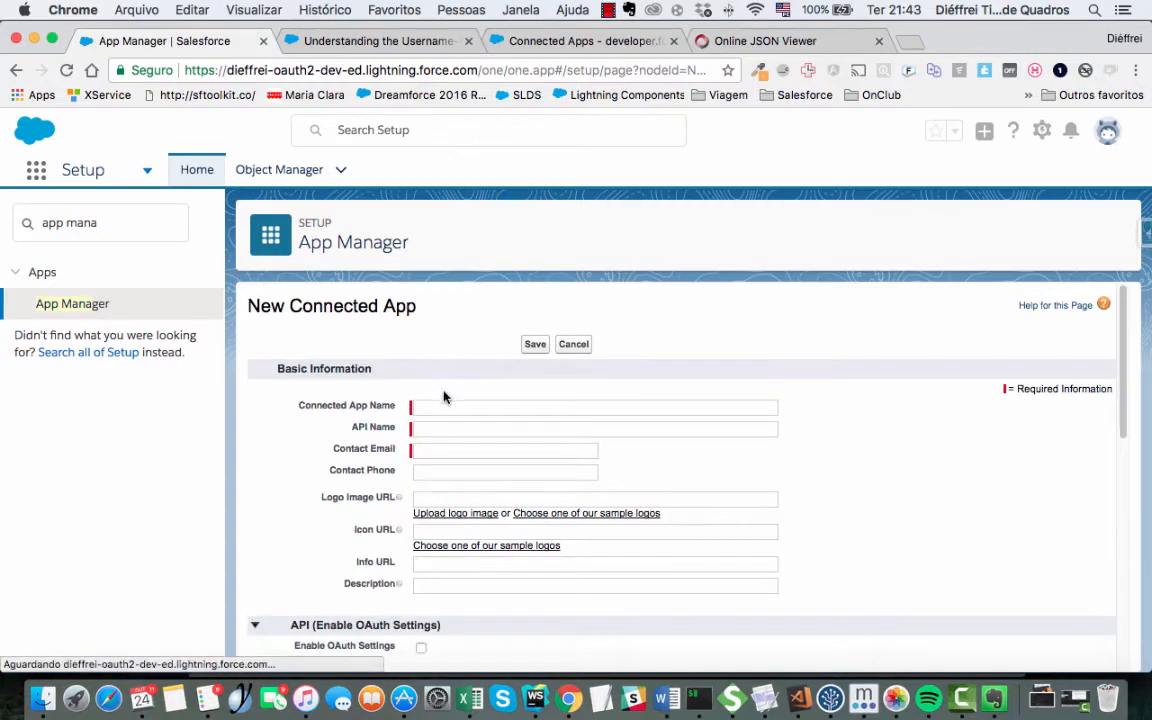
click(443, 409)
text(SAP)
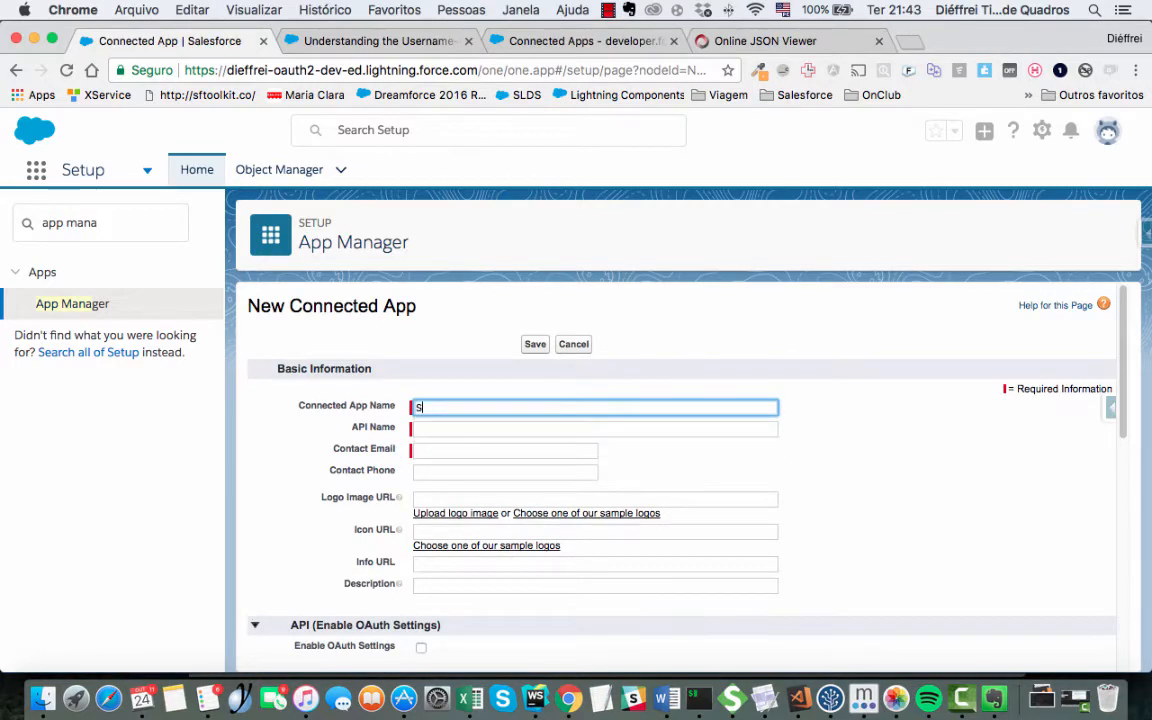
click(470, 428)
click(460, 449)
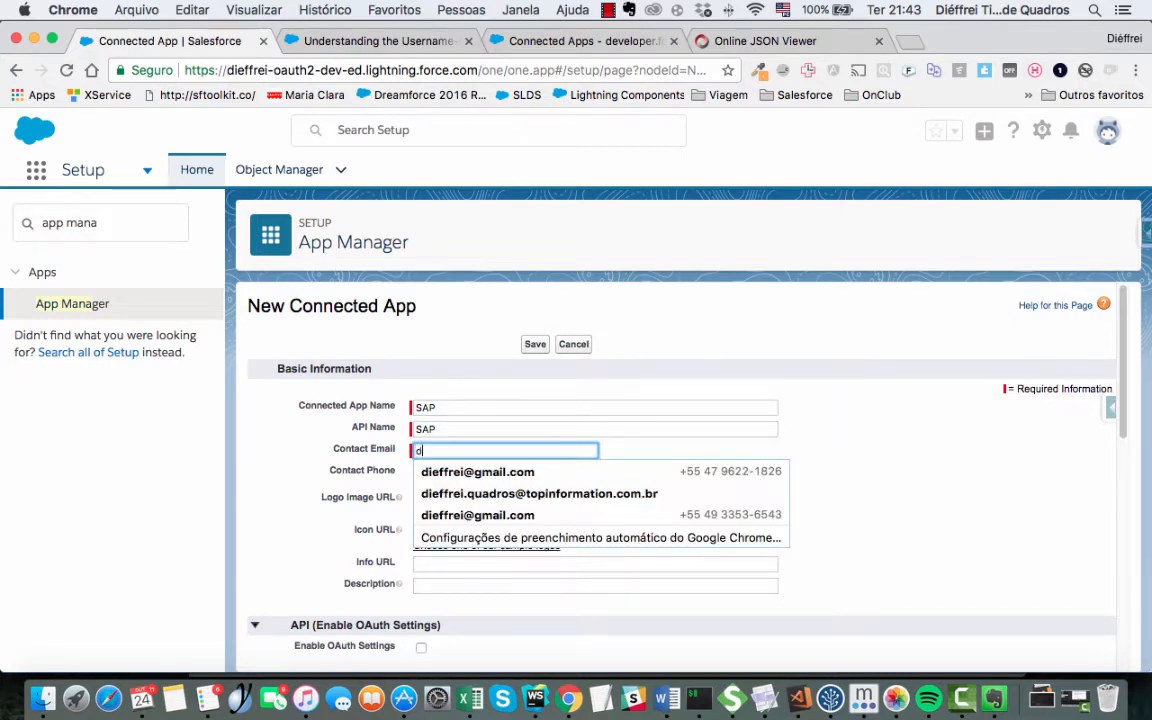
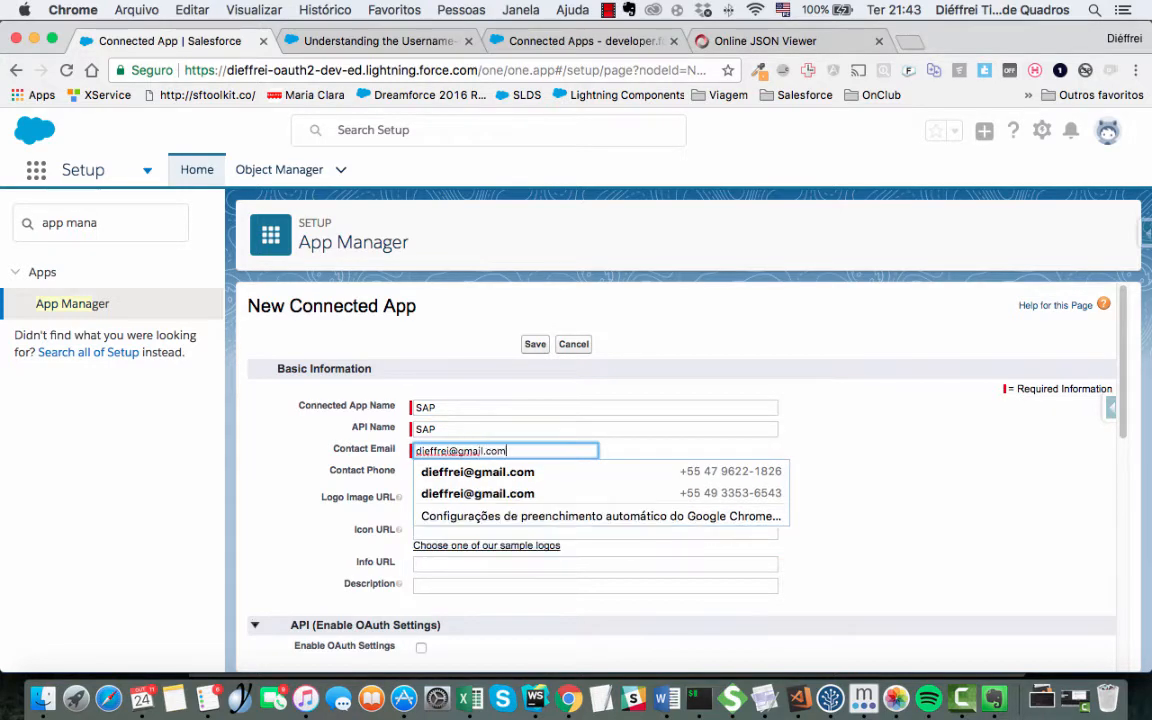
key(Tab)
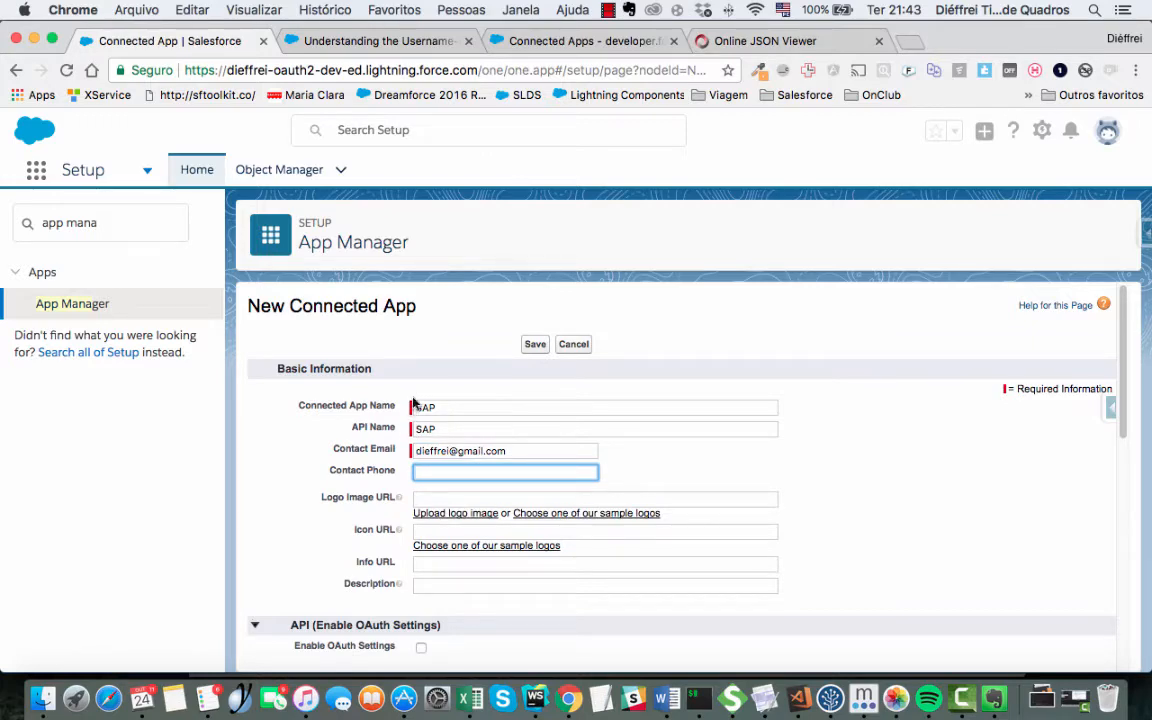
scroll(418, 450, down, 5)
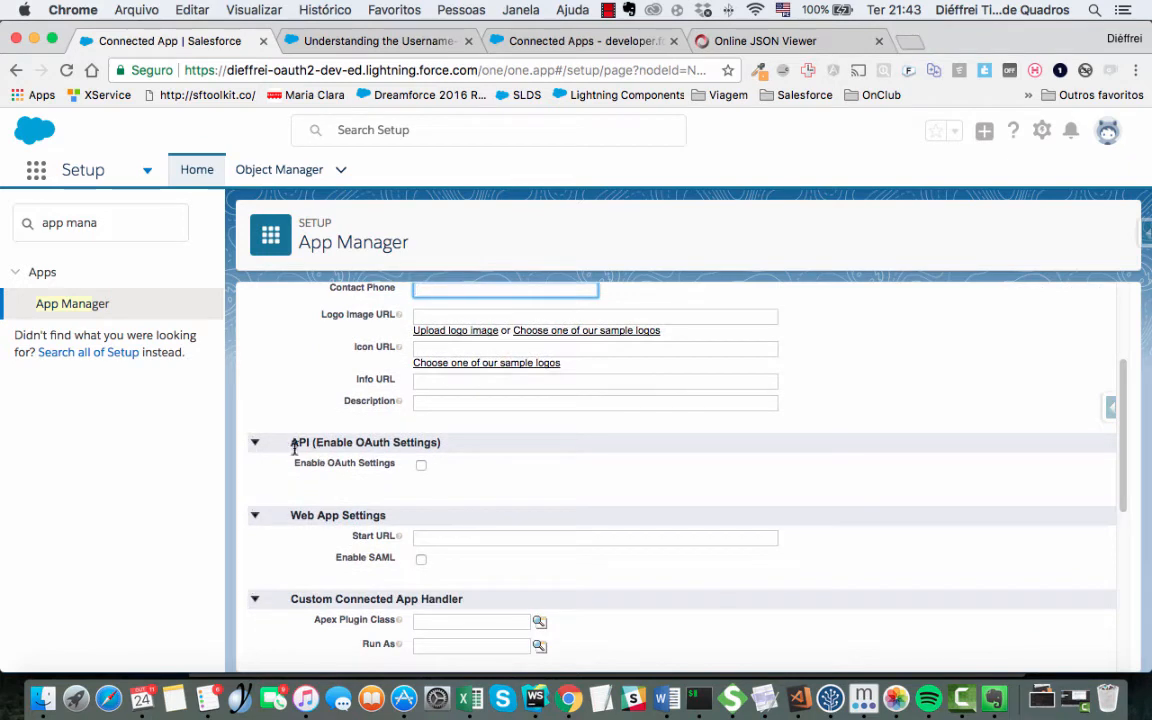
drag(291, 442, 320, 457)
click(320, 457)
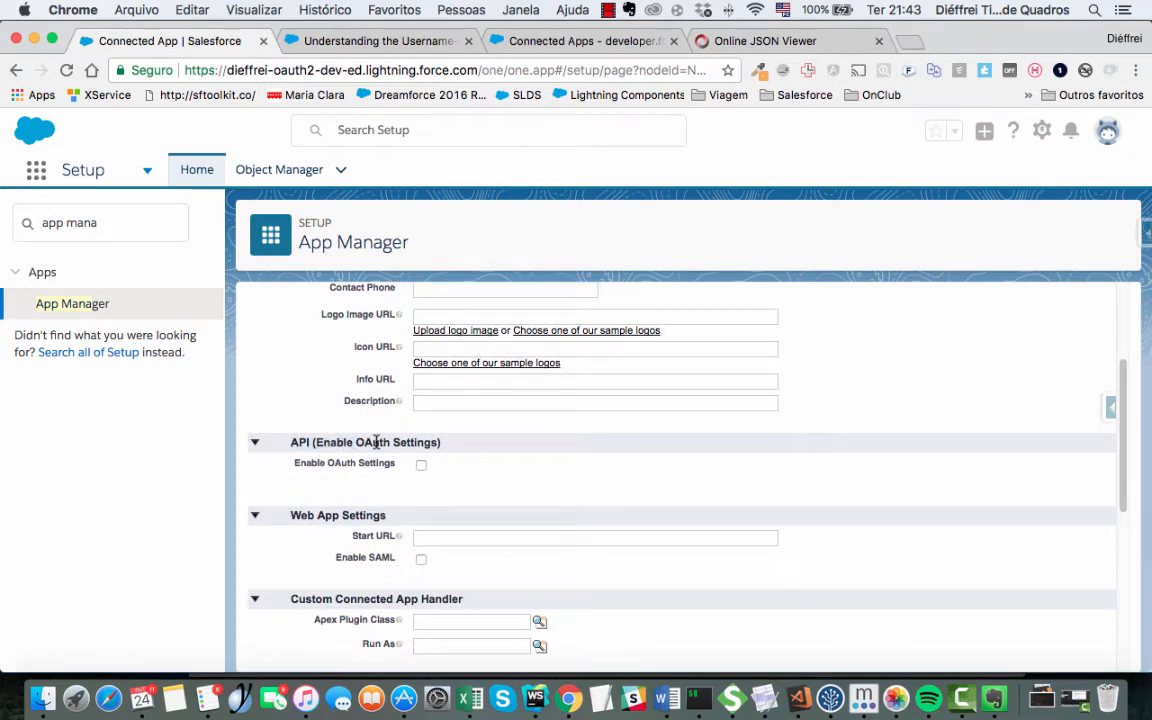
double_click(411, 442)
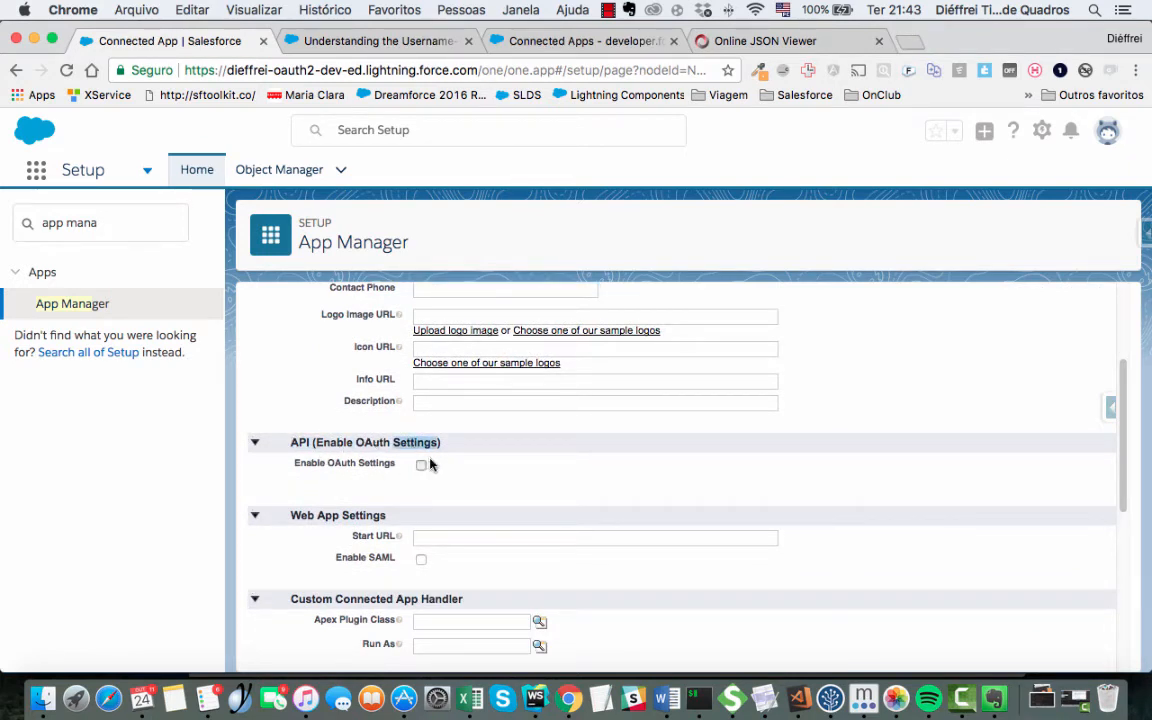
click(421, 464)
scroll(438, 486, down, 3)
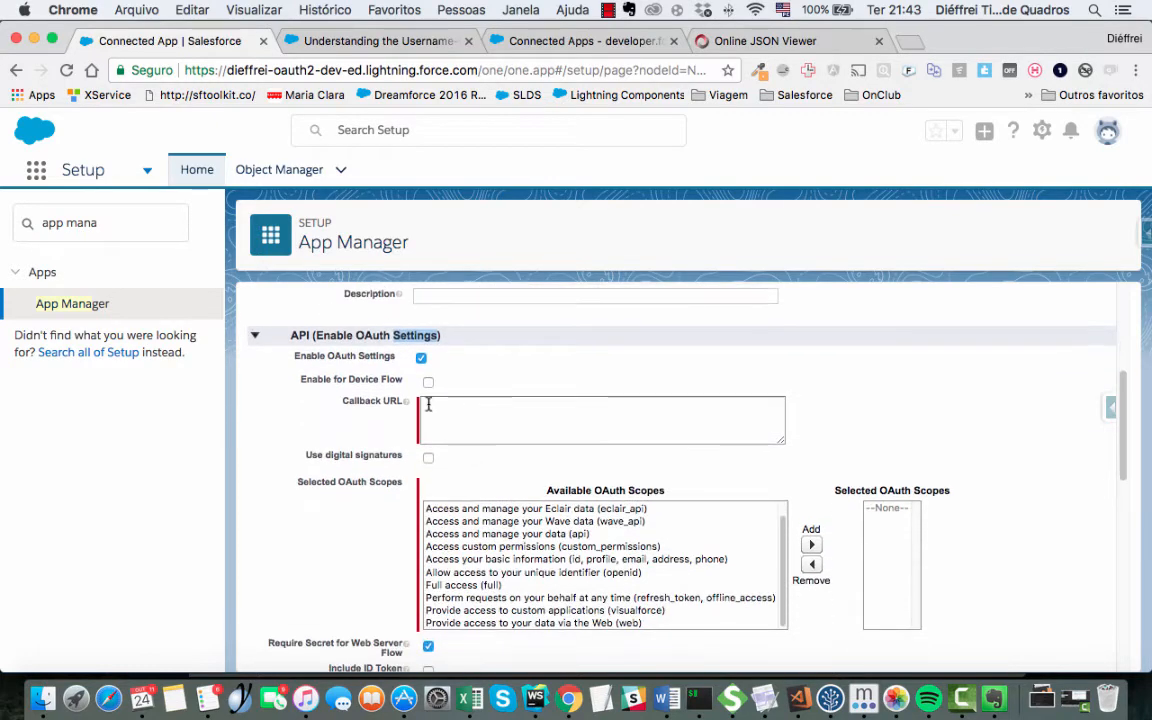
mouse_move(408, 405)
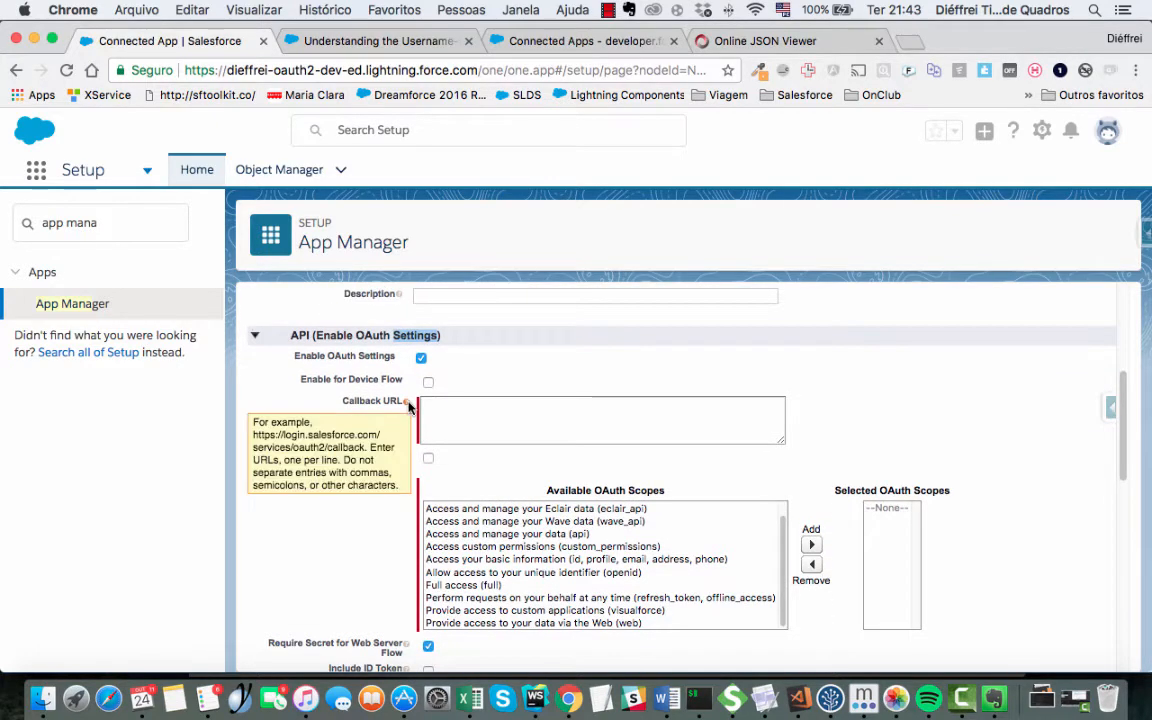
click(498, 413)
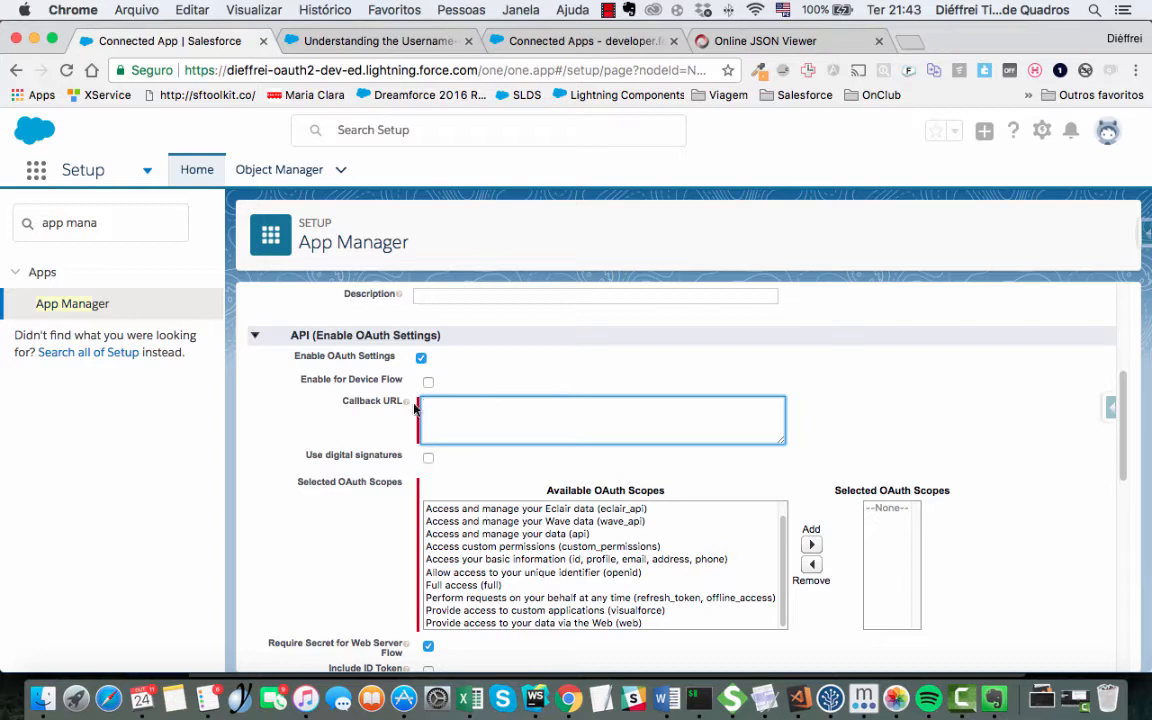
mouse_move(405, 402)
text(ht)
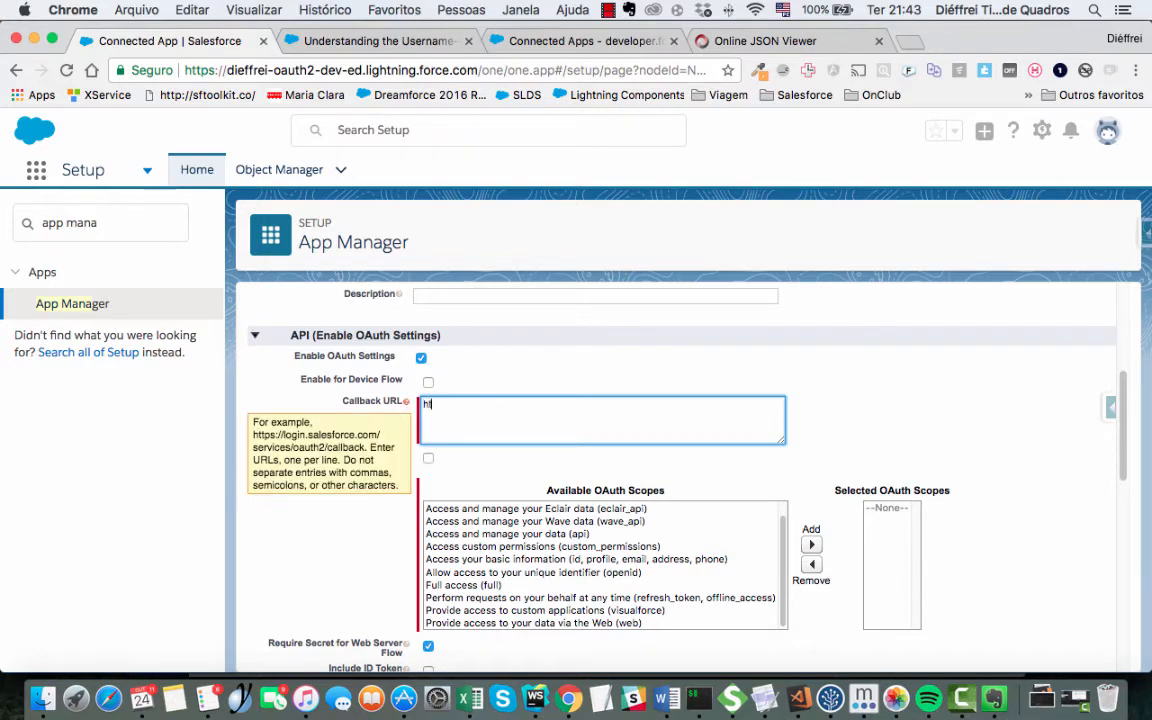
text(tps://login.salesforce.com/)
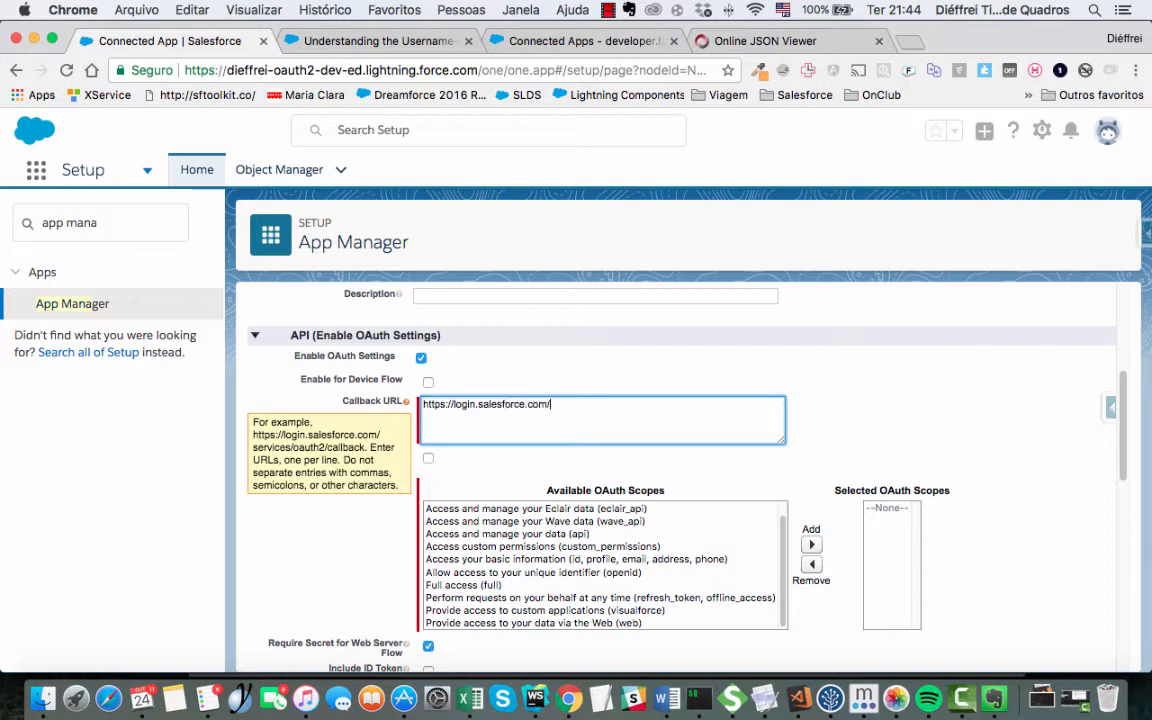
text(services/oauth2/callback)
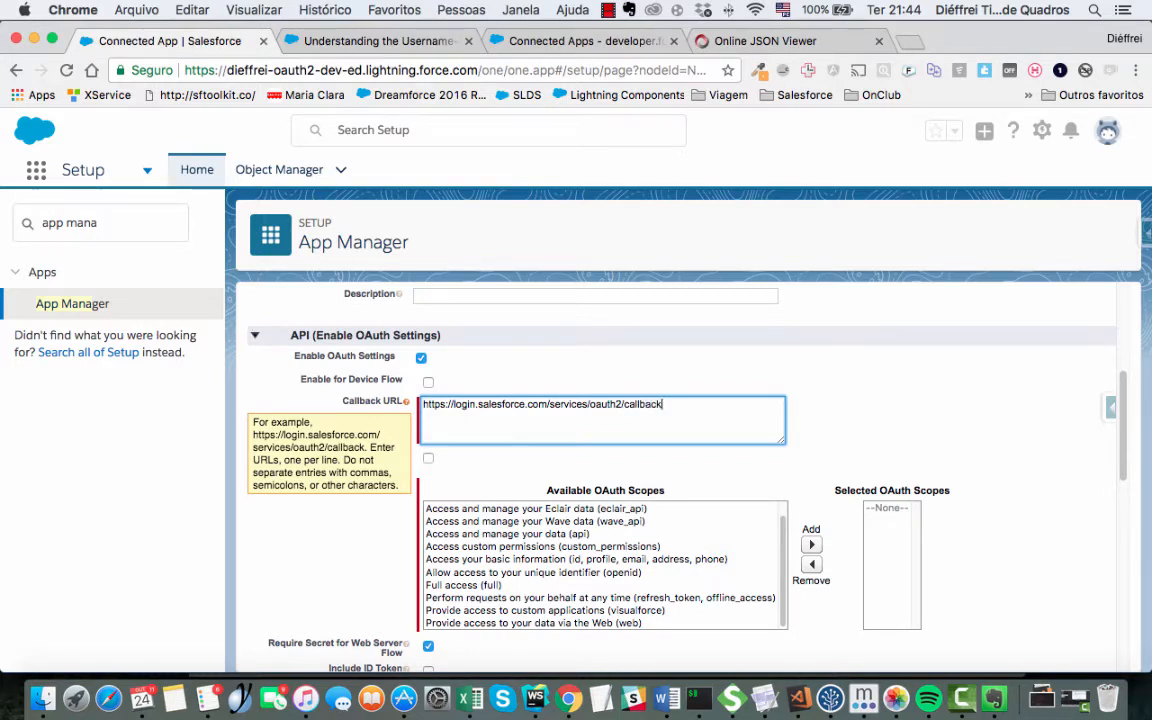
- Tick Use digital signatures and check the entered callback URL
drag(652, 404, 425, 401)
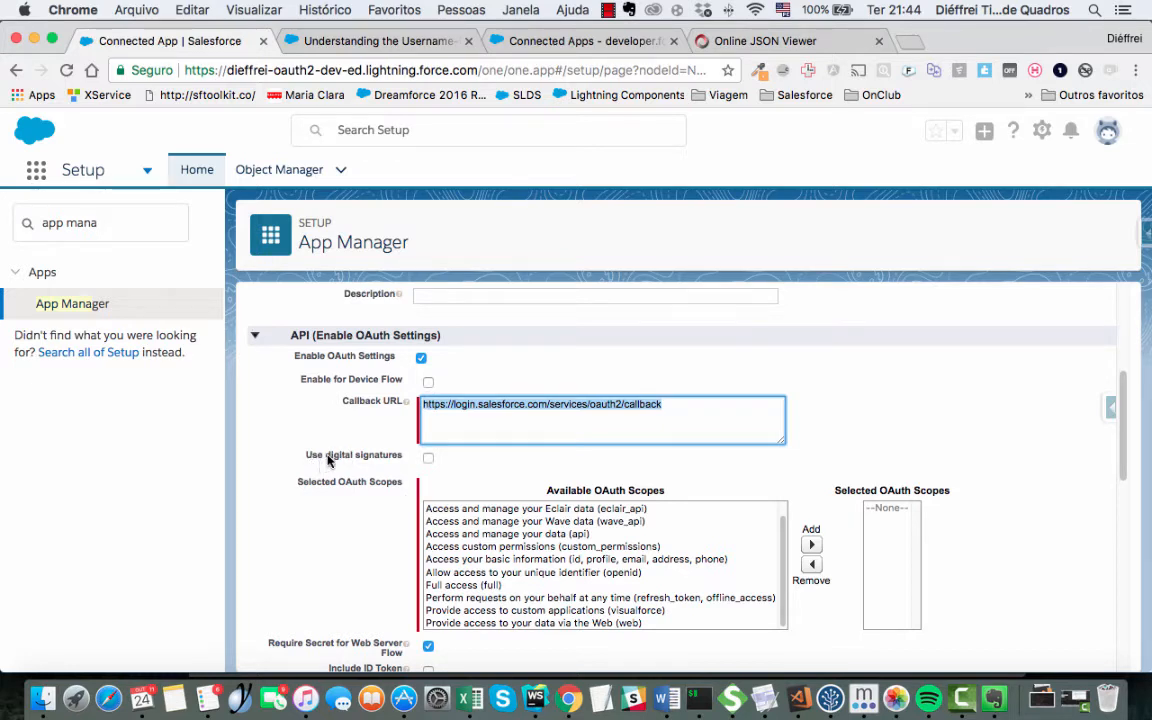
click(428, 459)
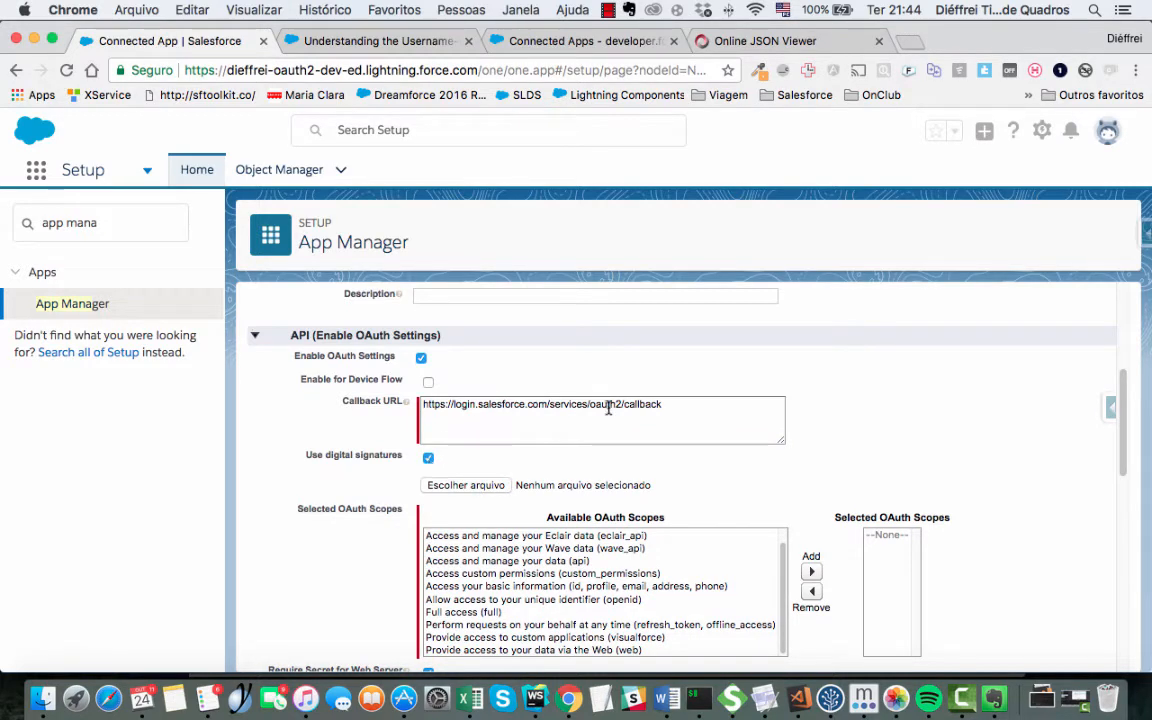
drag(676, 411, 421, 406)
click(468, 419)
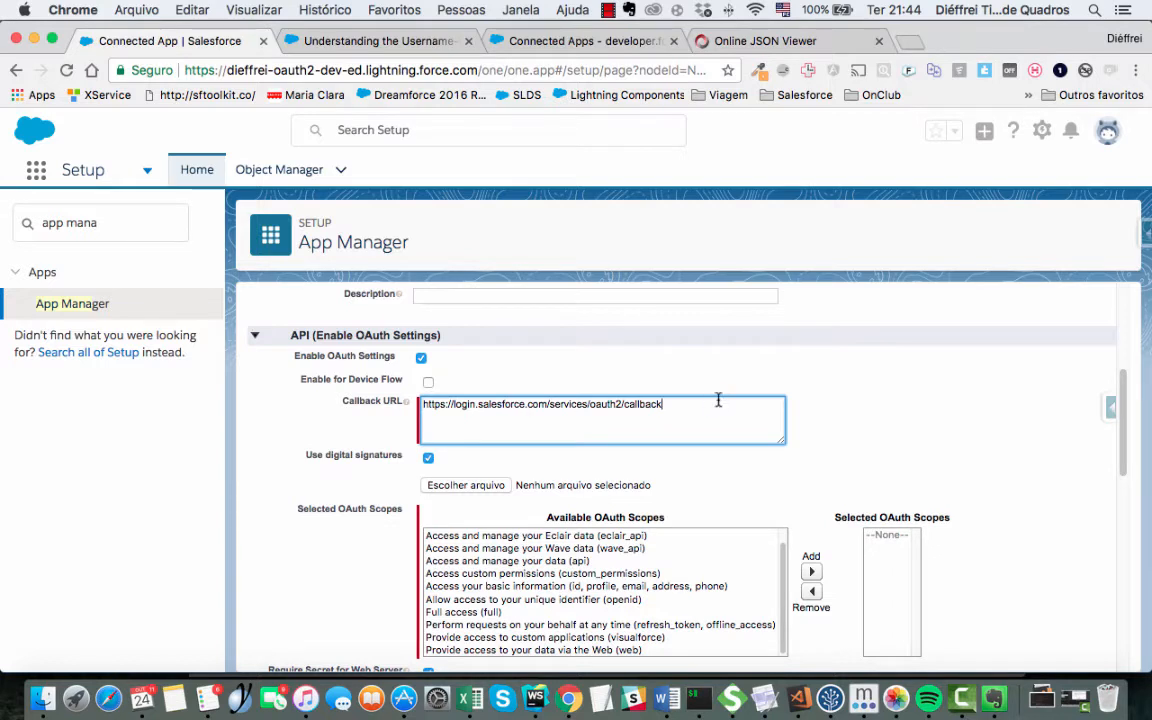
drag(666, 401, 481, 395)
click(455, 404)
- Untick digital signatures again and locate the Selected OAuth Scopes list
click(428, 457)
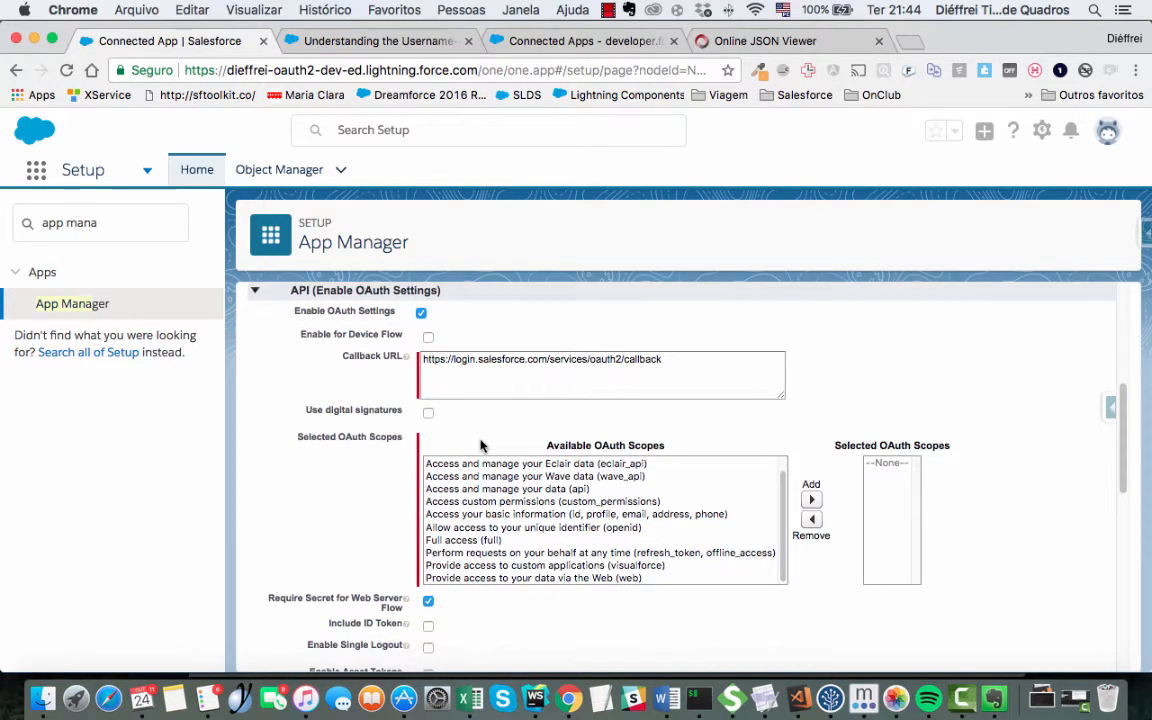
scroll(481, 445, up, 2)
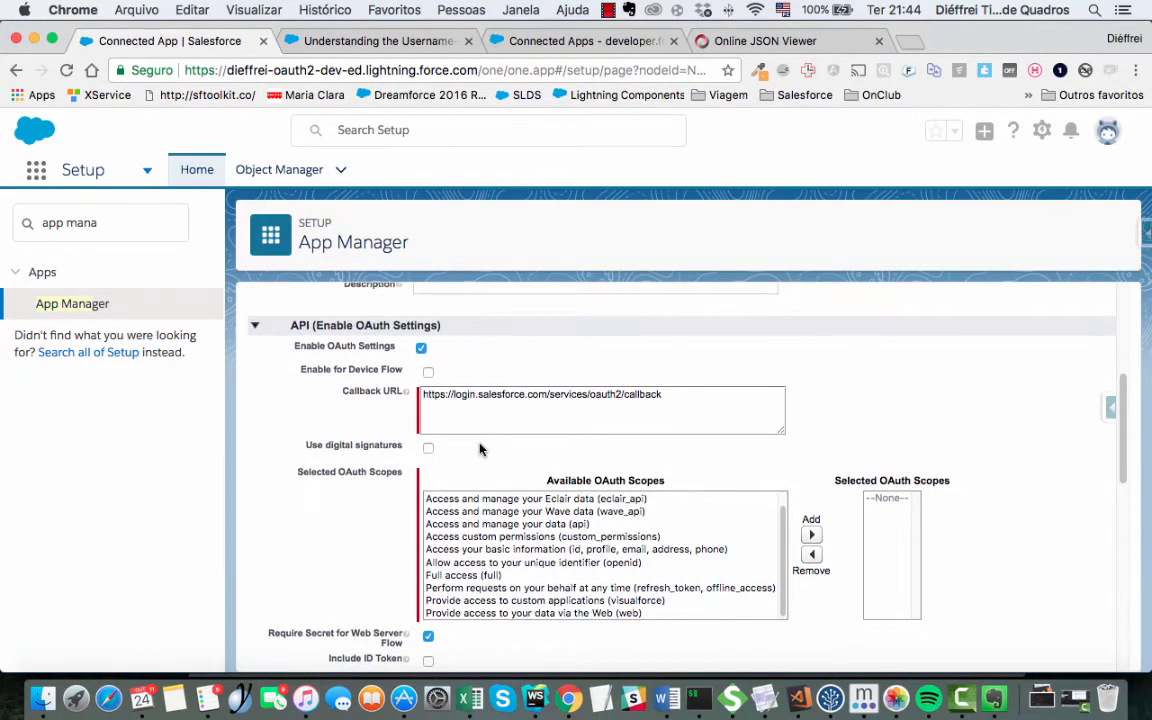
scroll(480, 449, down, 1)
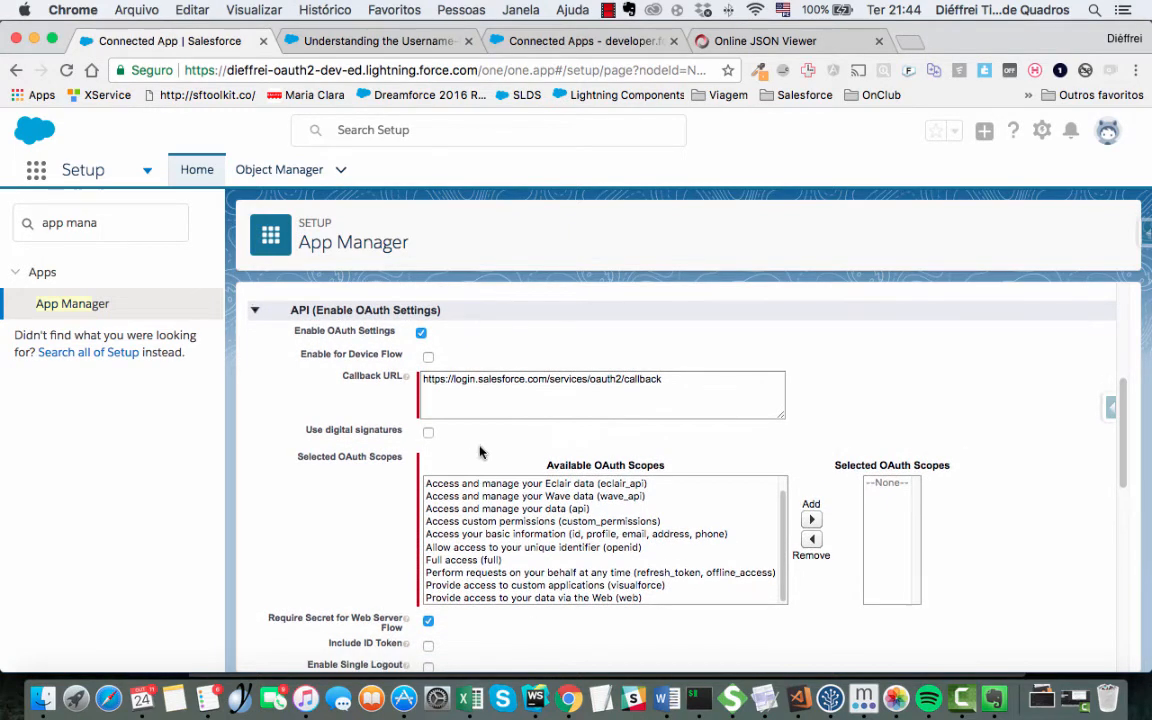
drag(288, 463, 383, 462)
- Add the 'Access and manage your data (api)' scope to Selected OAuth Scopes
click(497, 562)
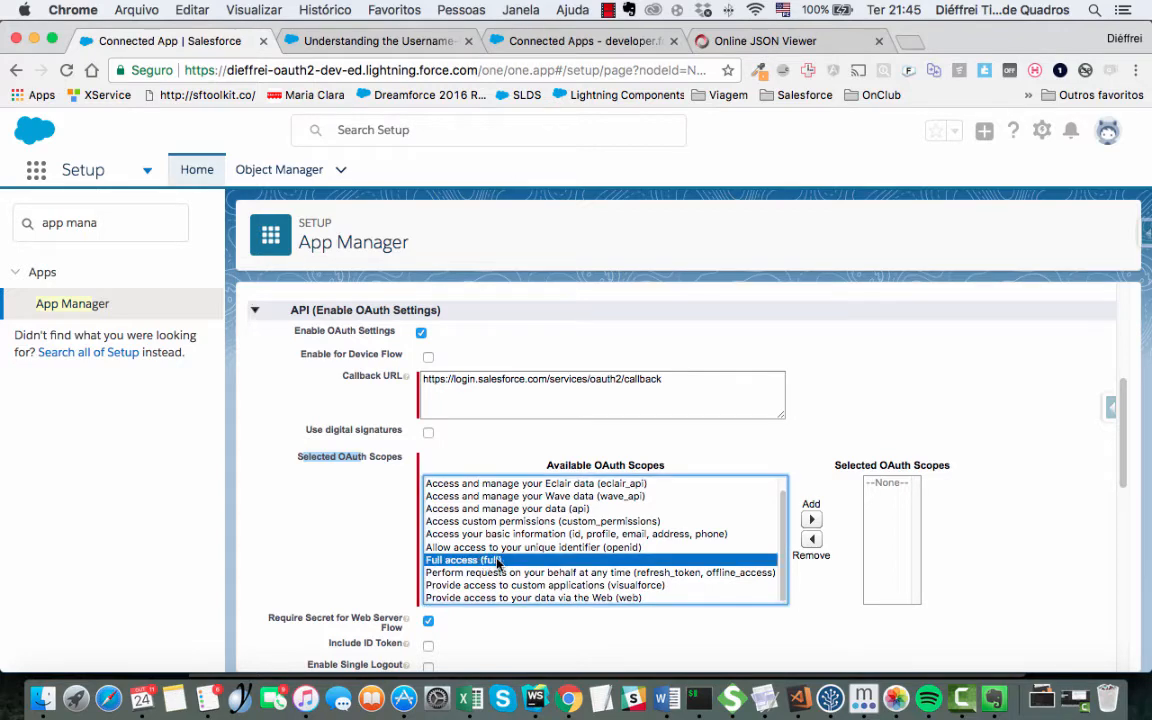
scroll(456, 508, down, 2)
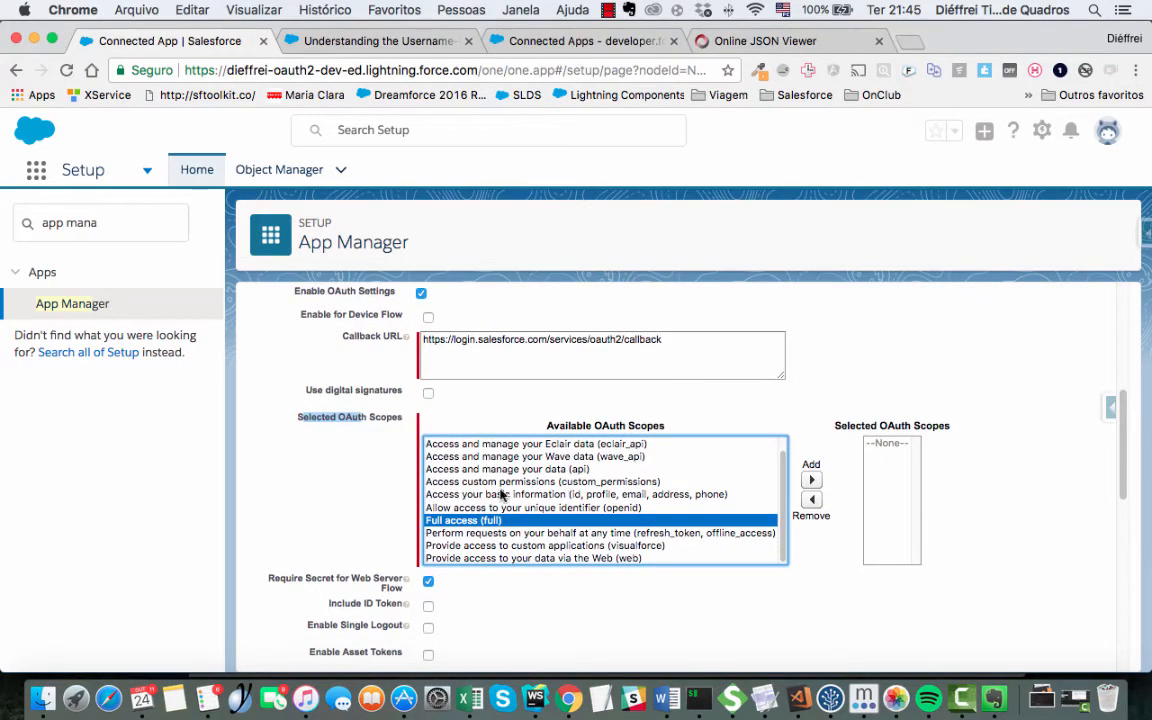
scroll(578, 480, down, 1)
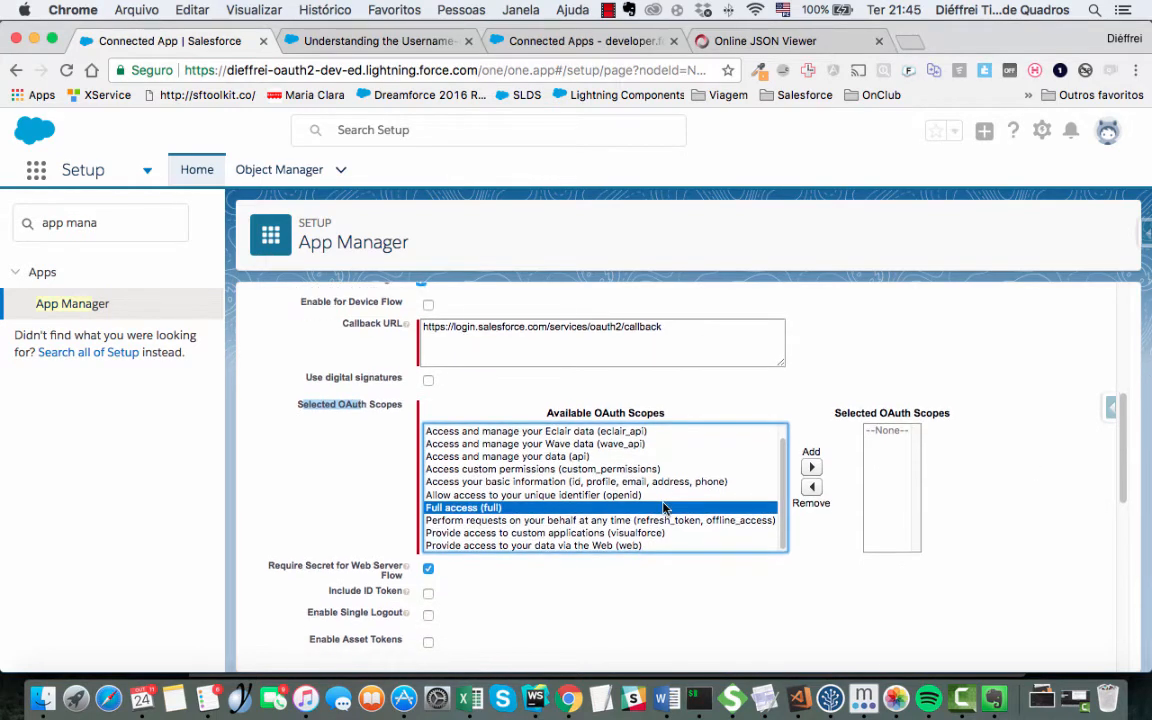
click(598, 457)
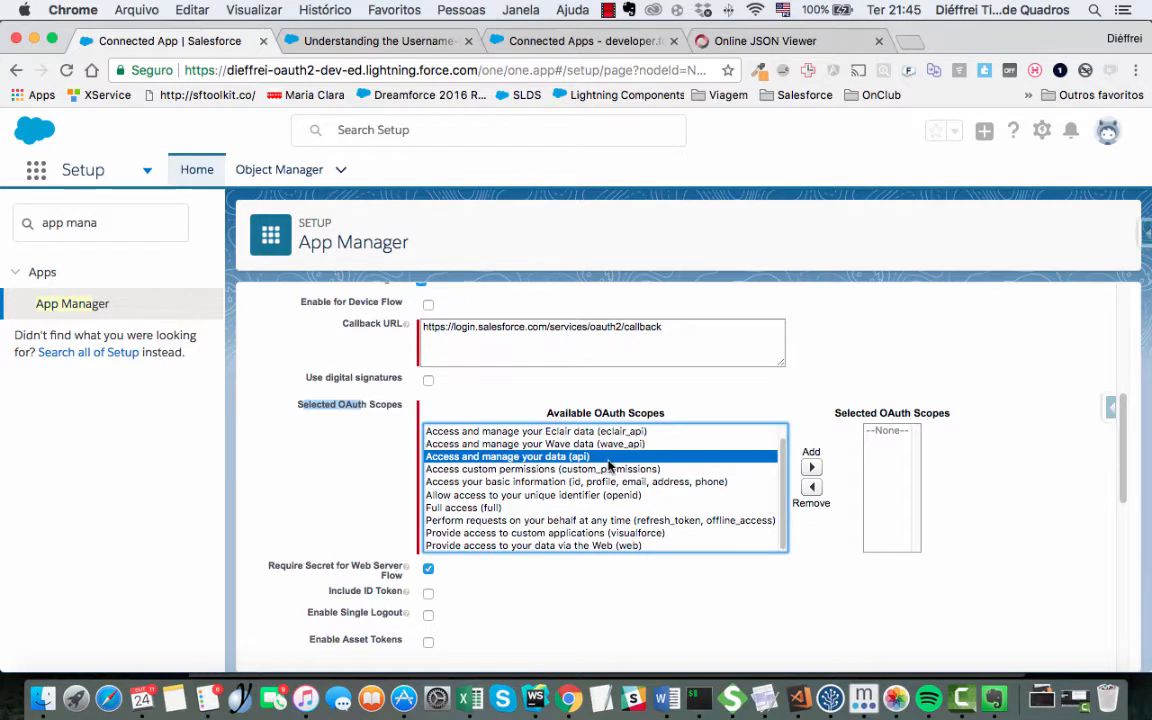
scroll(620, 465, down, 1)
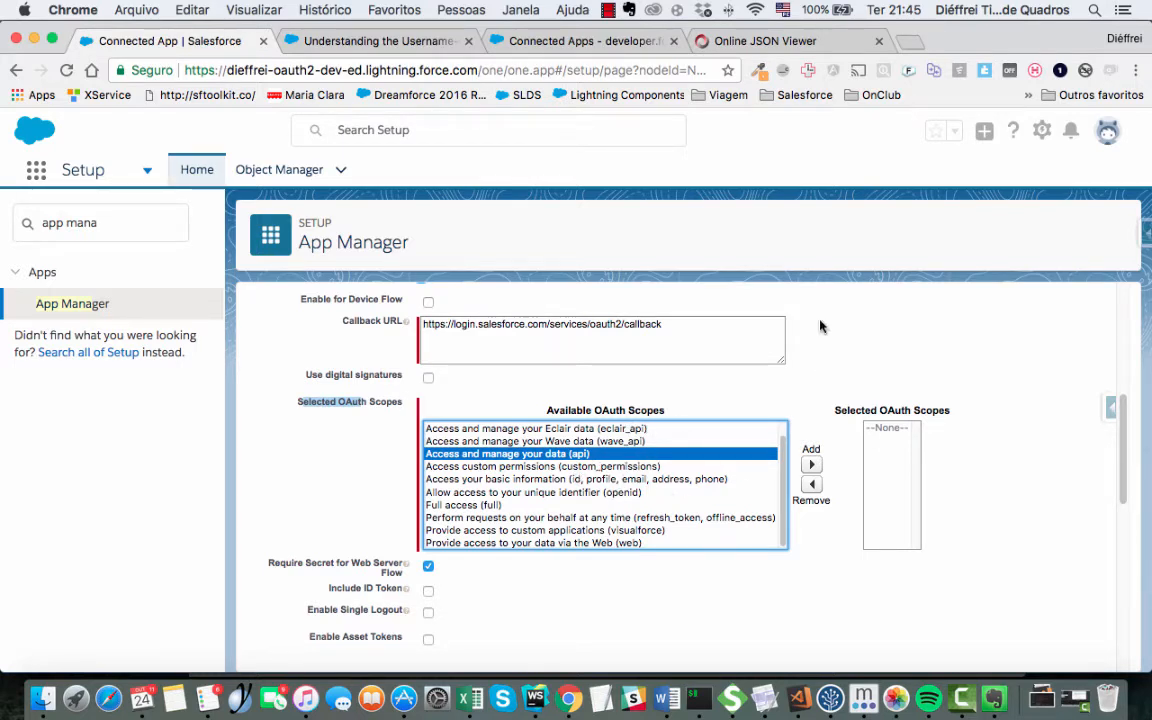
click(810, 467)
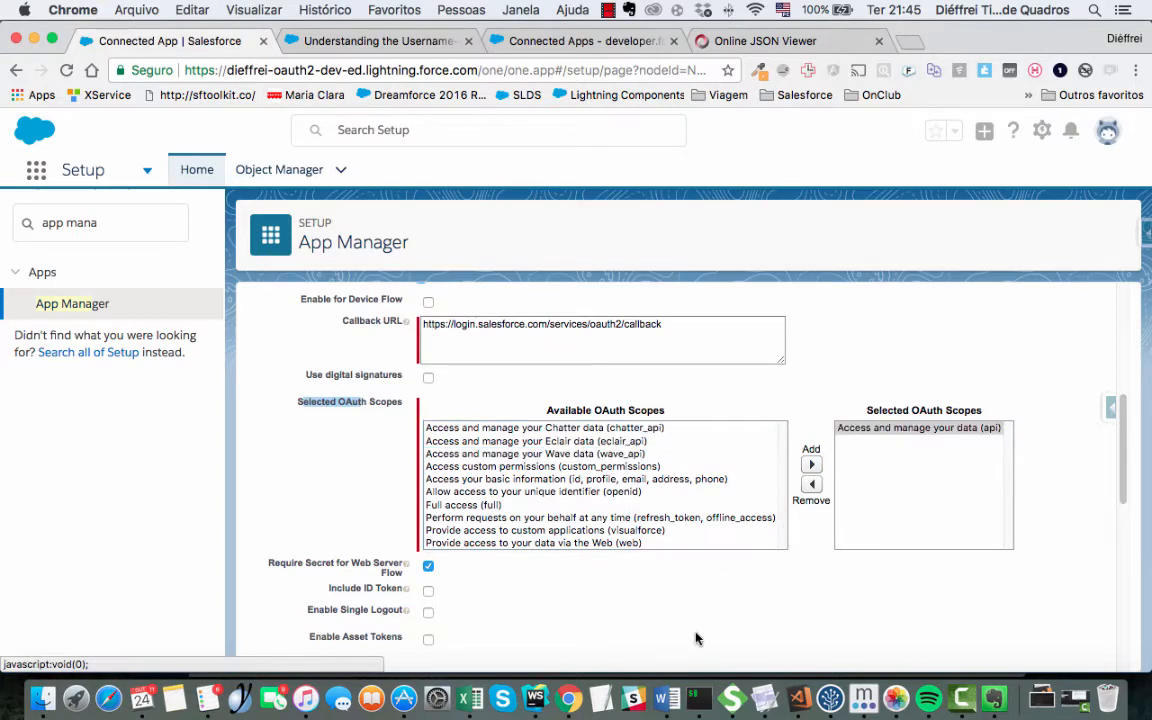
scroll(697, 638, down, 3)
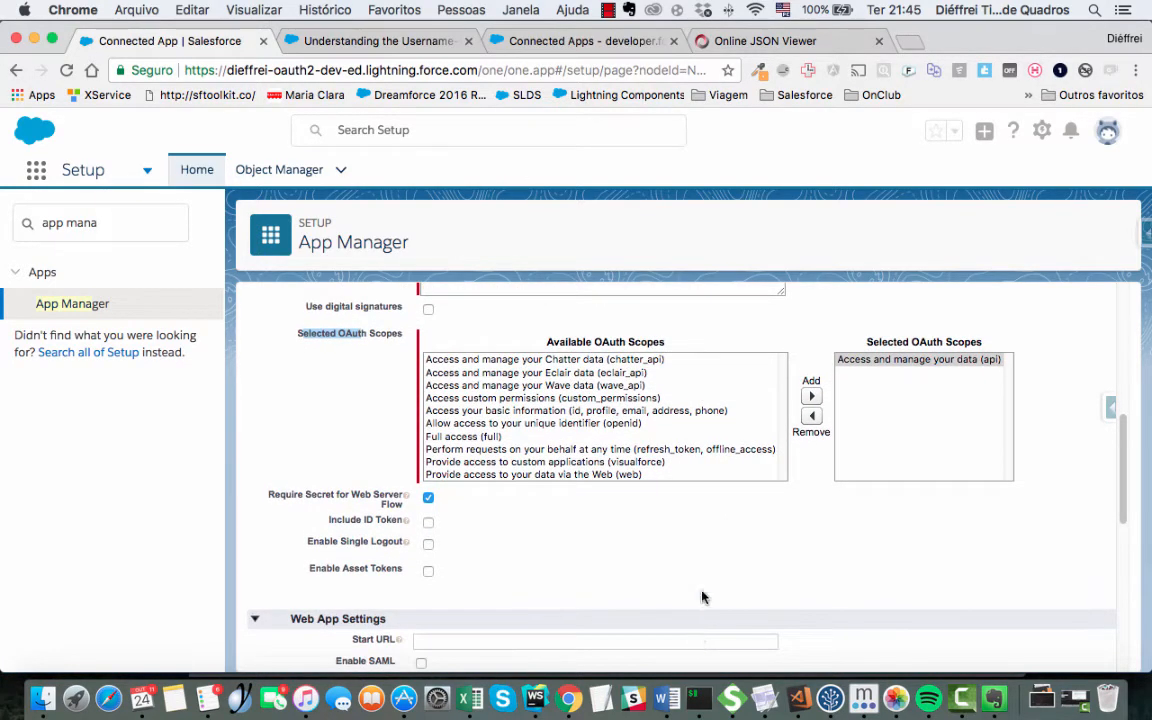
scroll(628, 400, down, 1)
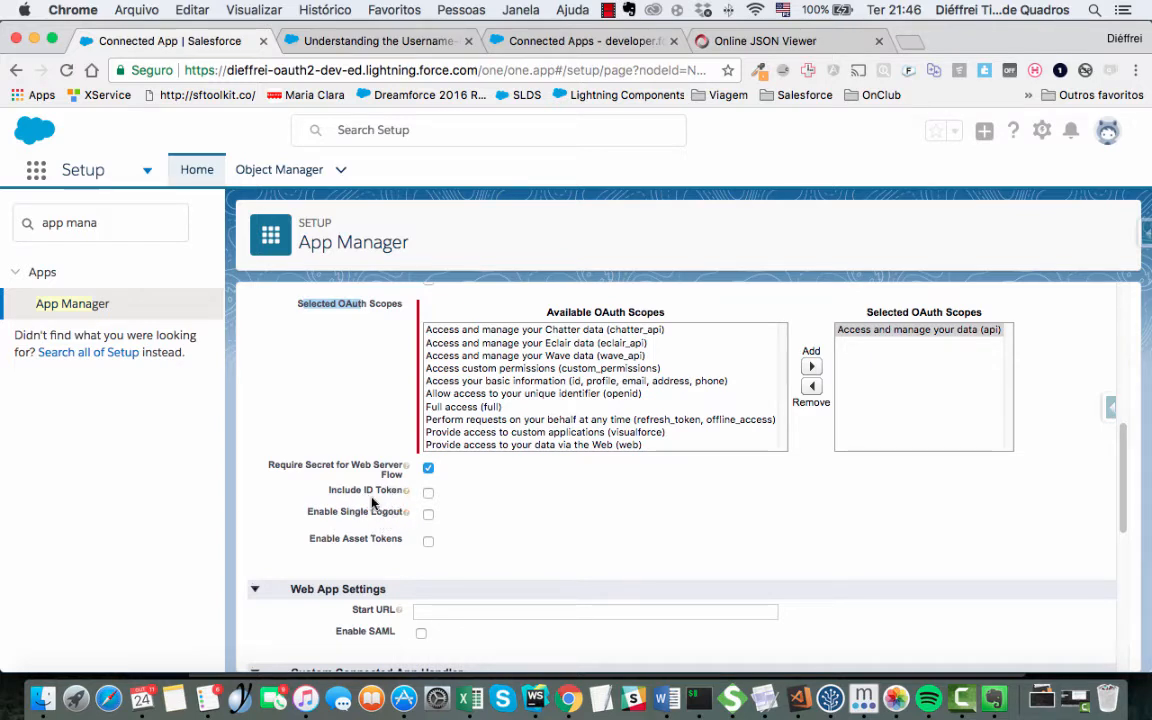
mouse_move(406, 493)
scroll(257, 515, down, 5)
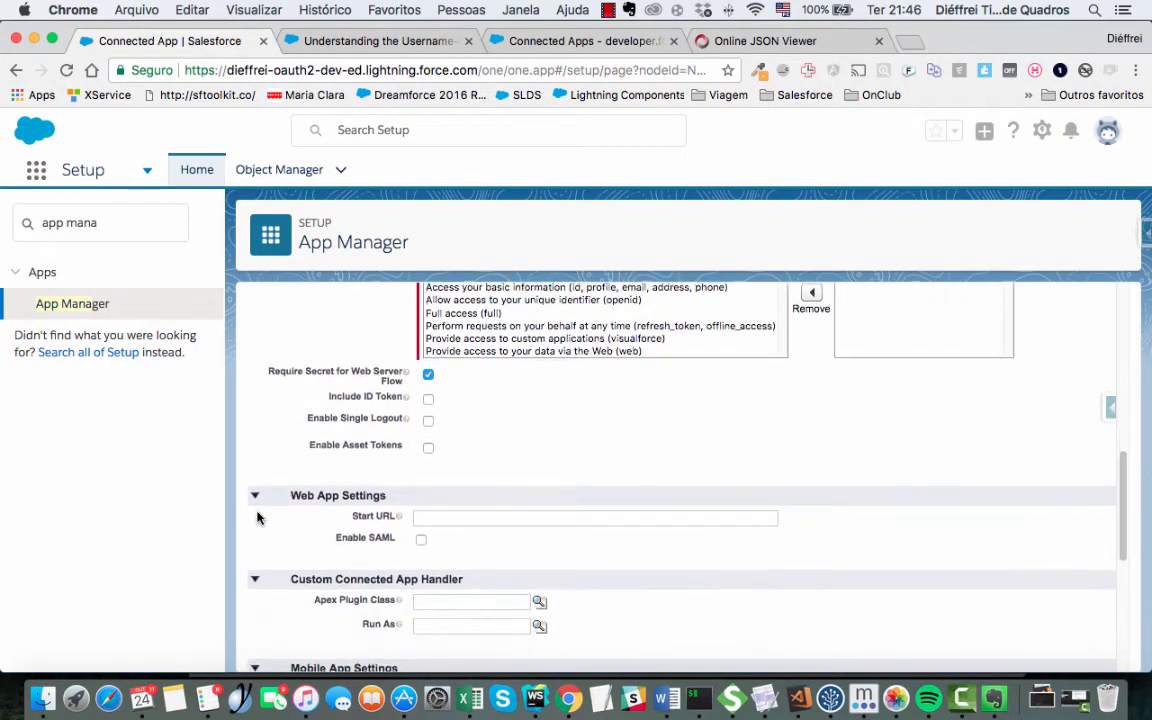
scroll(258, 510, down, 5)
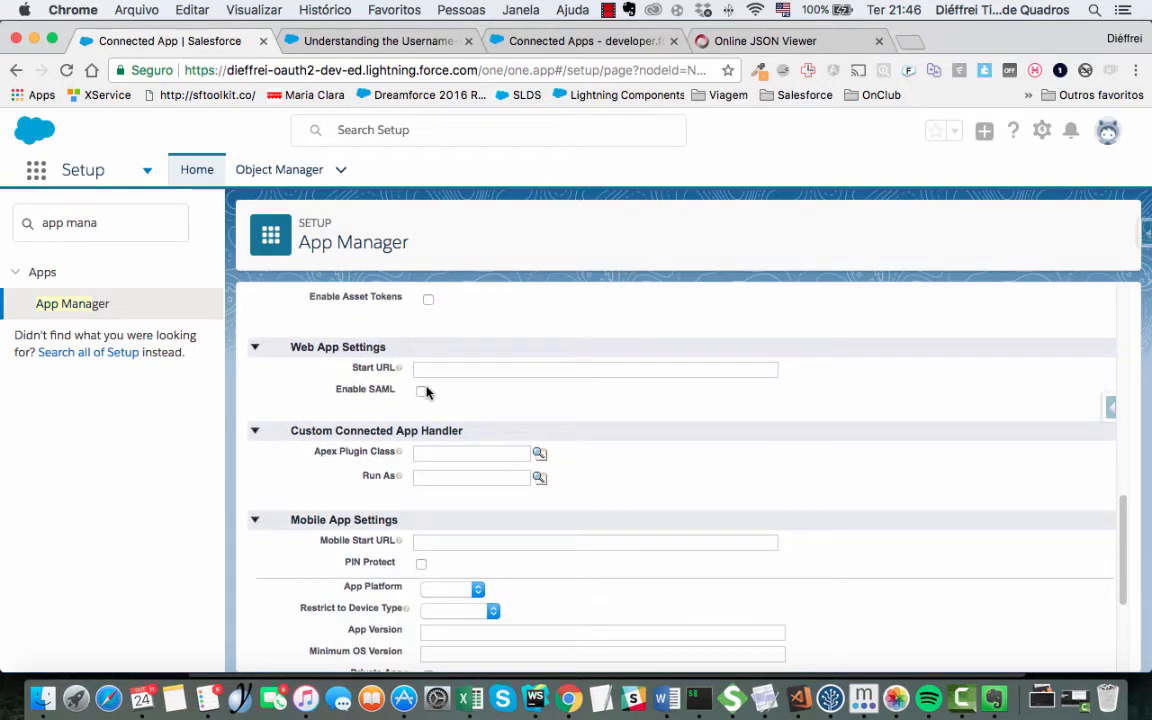
scroll(431, 347, up, 1)
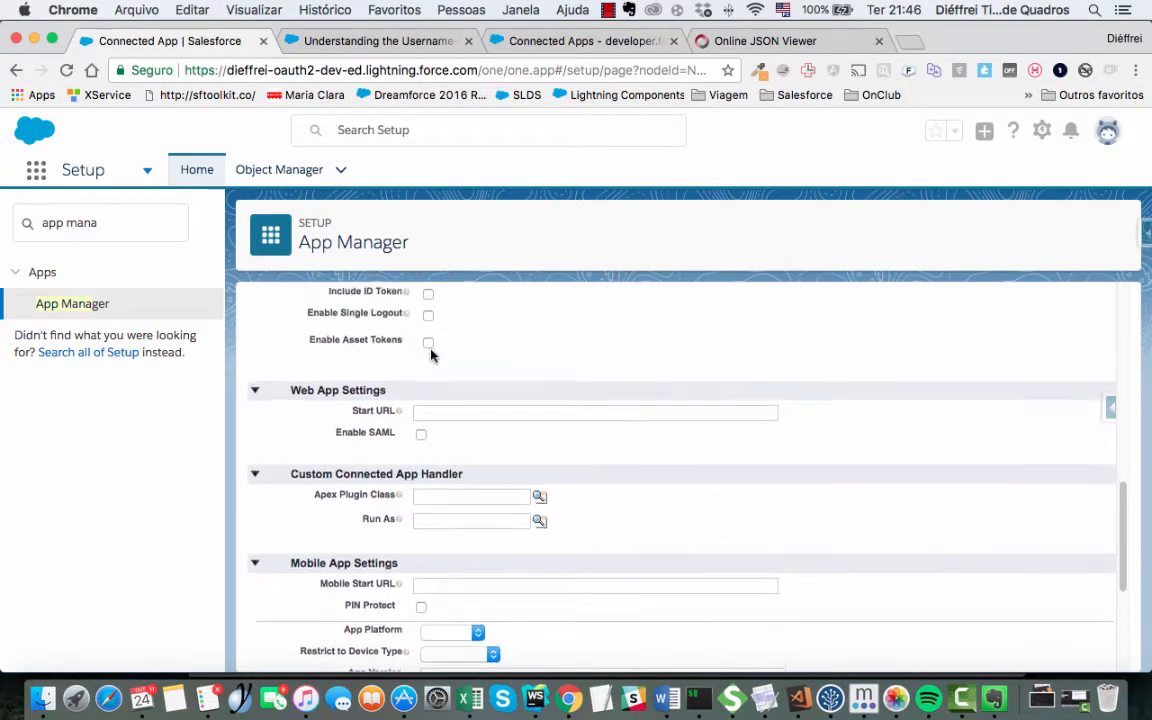
click(421, 437)
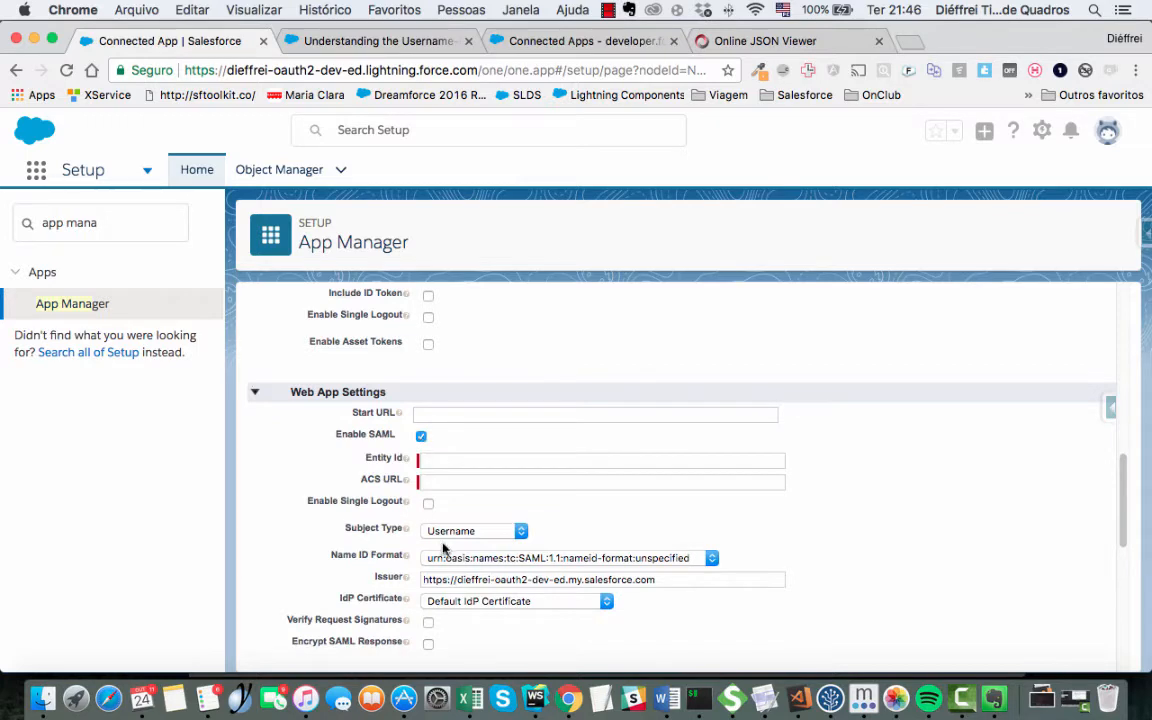
click(421, 438)
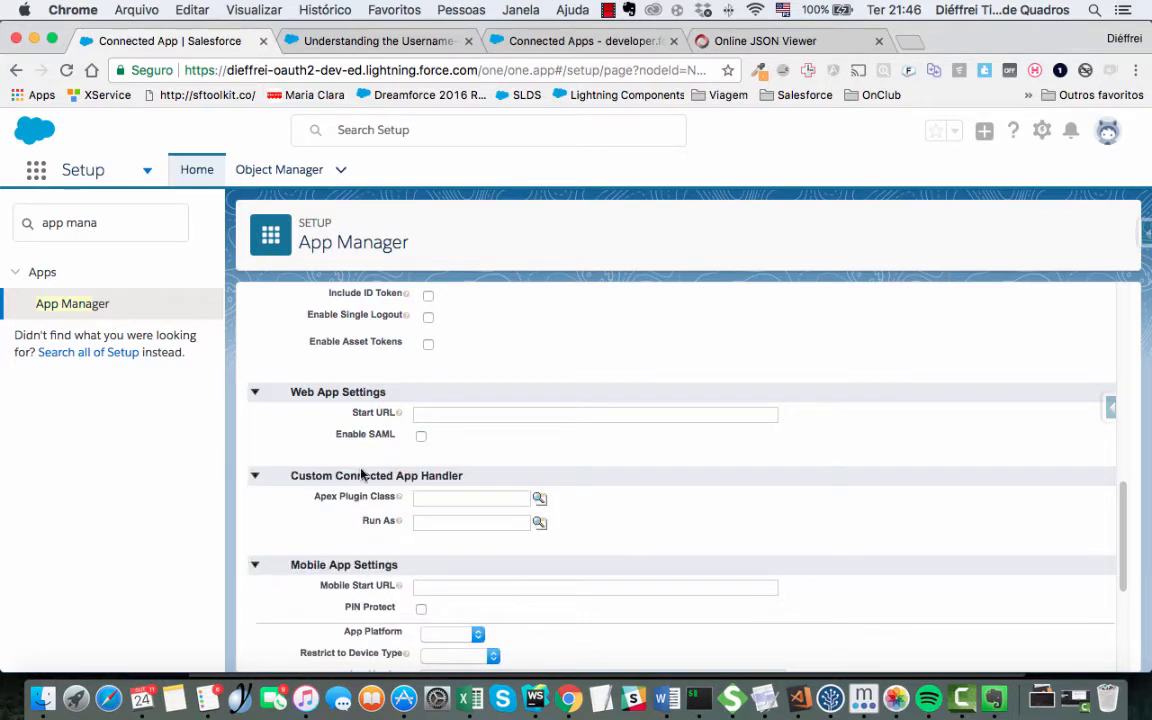
double_click(442, 475)
click(856, 315)
scroll(645, 524, down, 1)
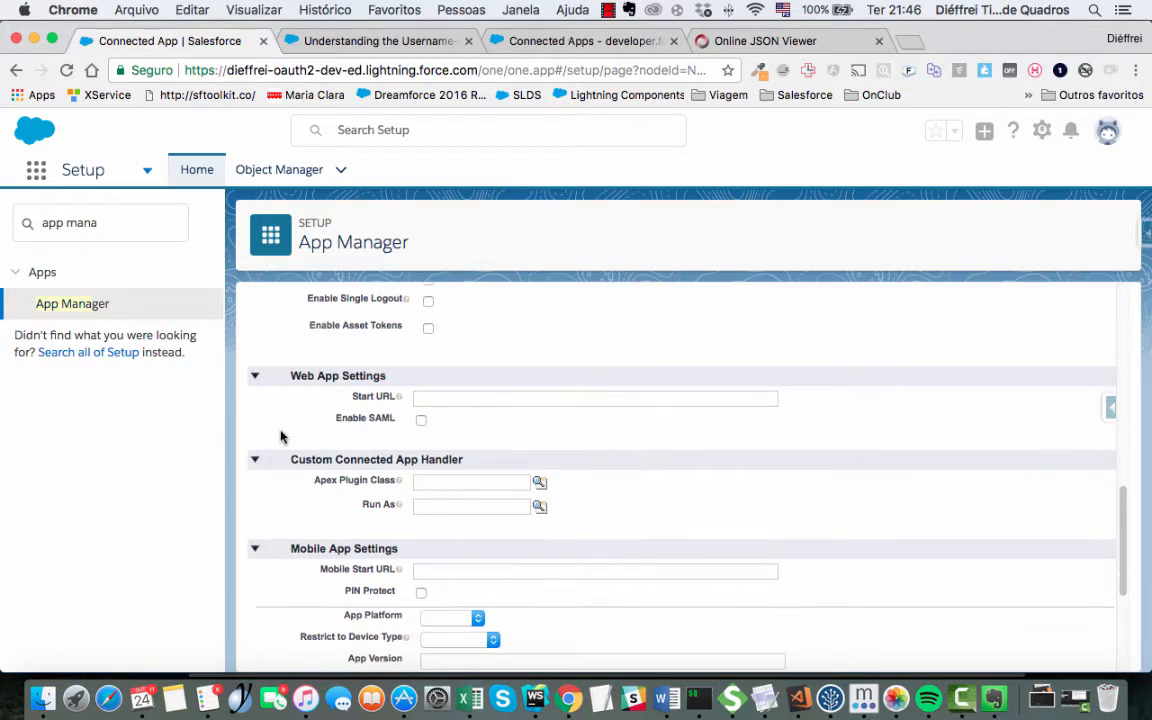
scroll(510, 455, down, 3)
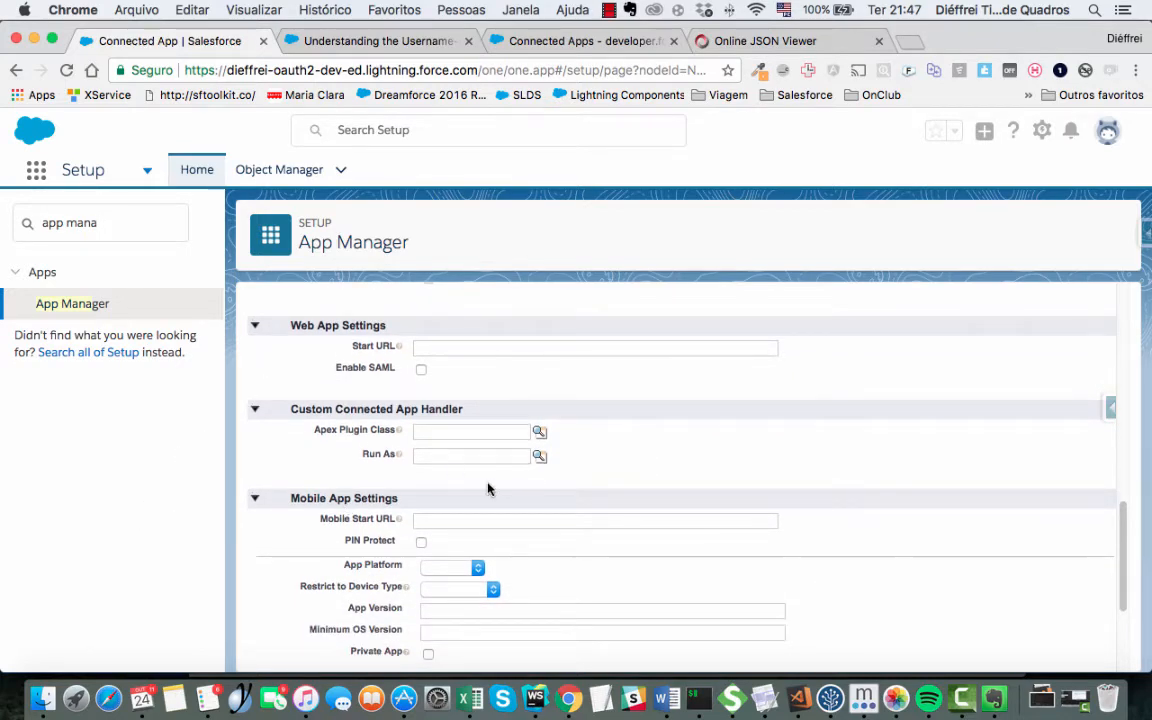
scroll(330, 470, down, 5)
scroll(349, 470, down, 5)
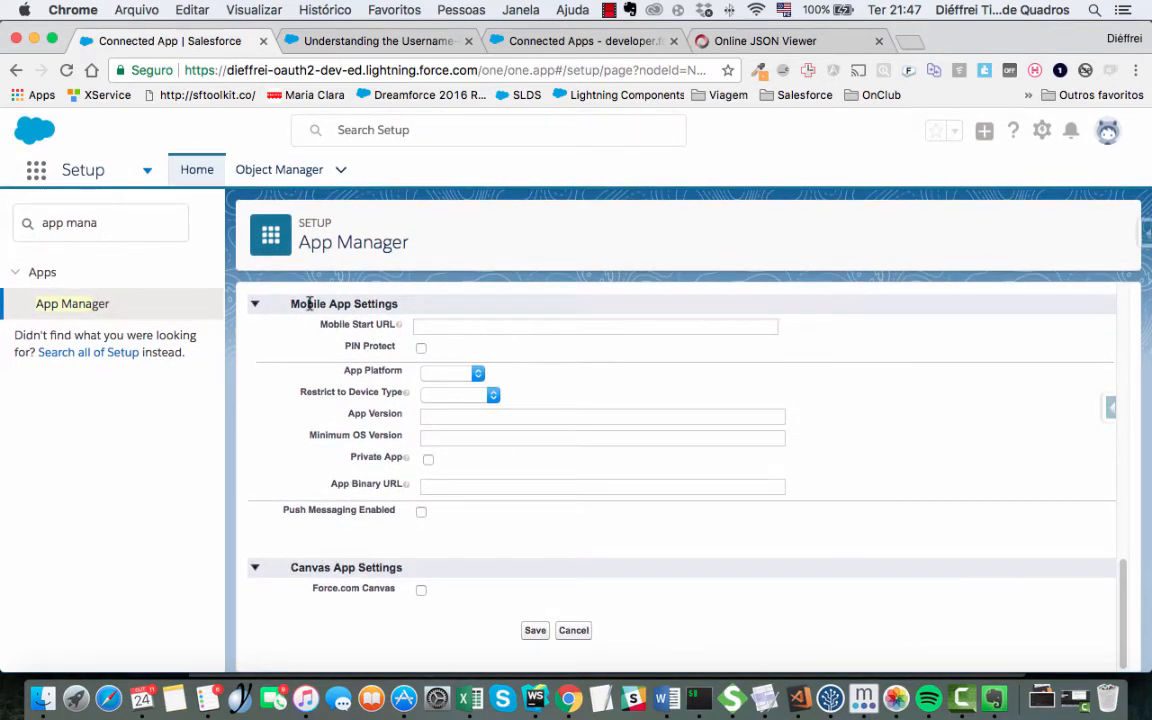
drag(303, 302, 404, 303)
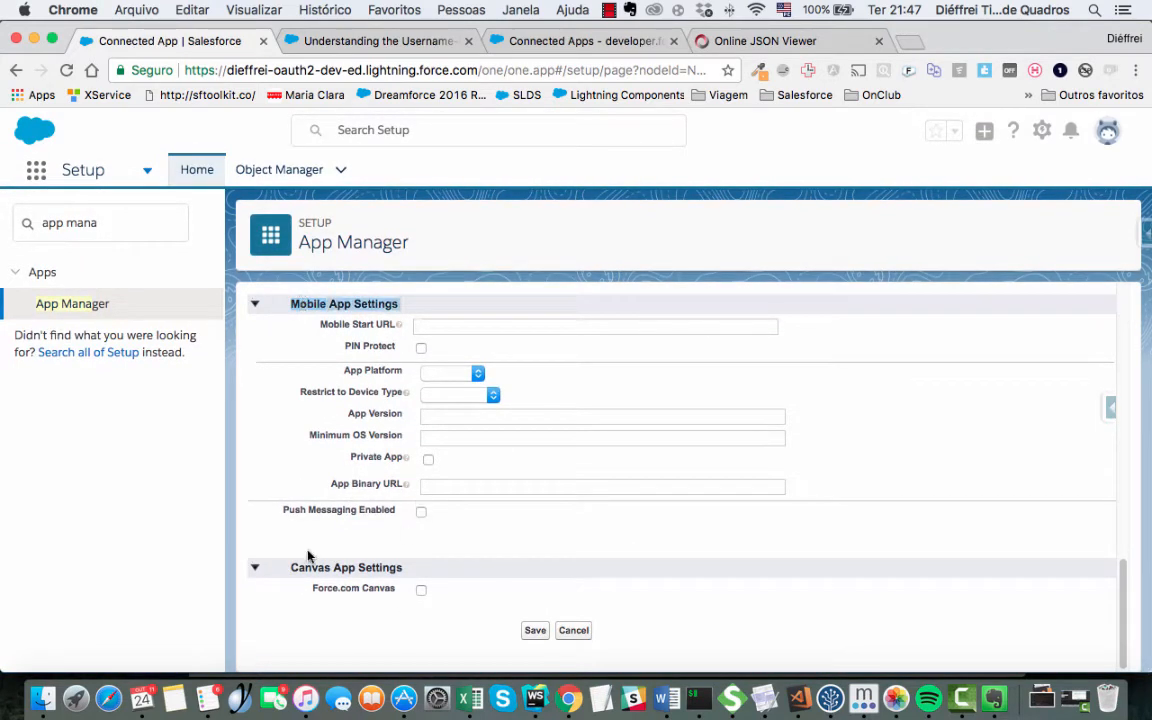
drag(290, 567, 348, 567)
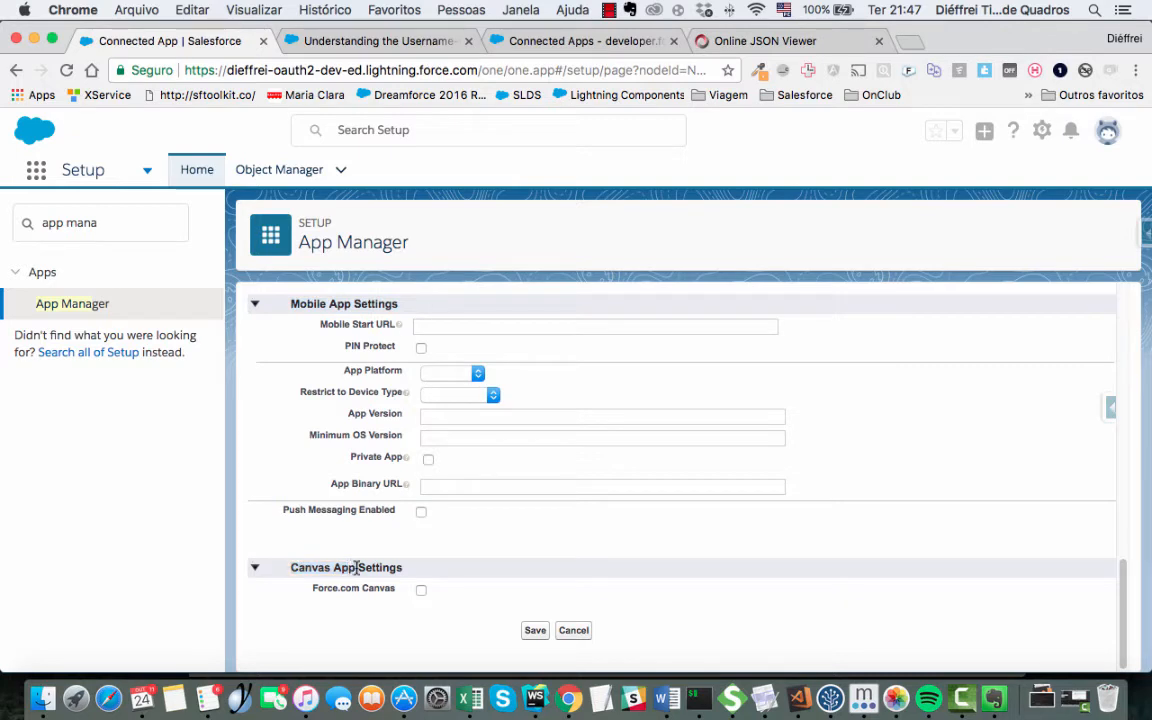
double_click(380, 567)
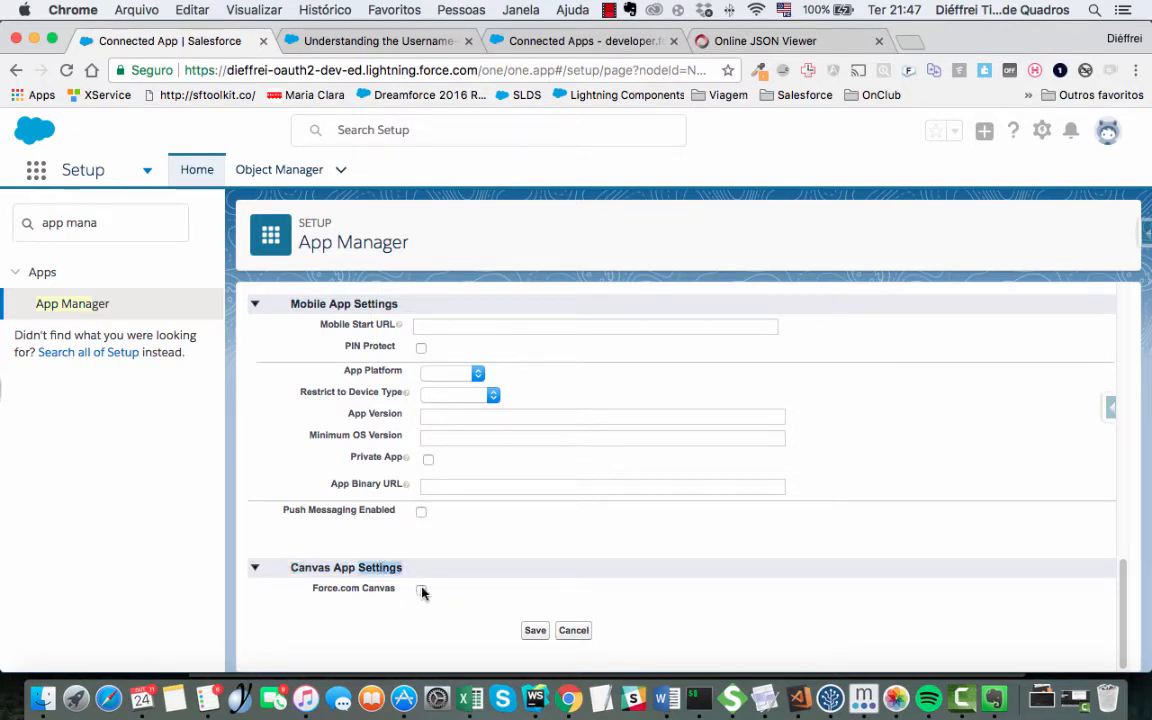
- Enable Force.com Canvas and look over the Access Method options
click(421, 590)
scroll(421, 591, down, 3)
click(448, 452)
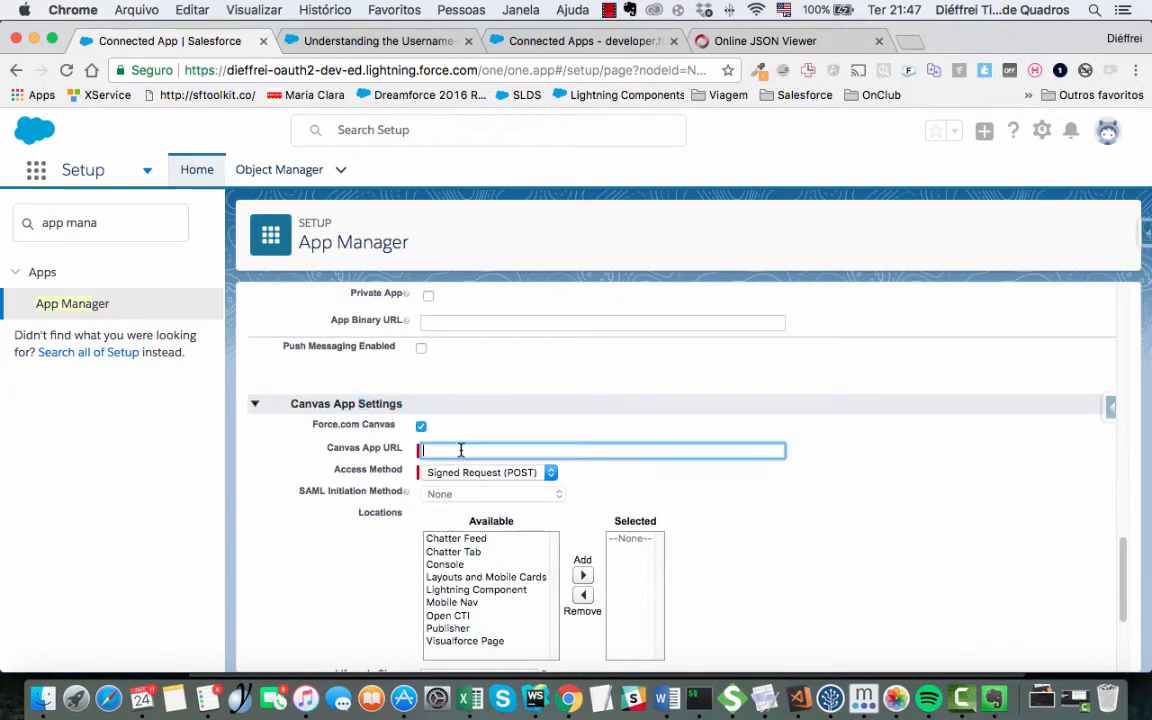
click(488, 476)
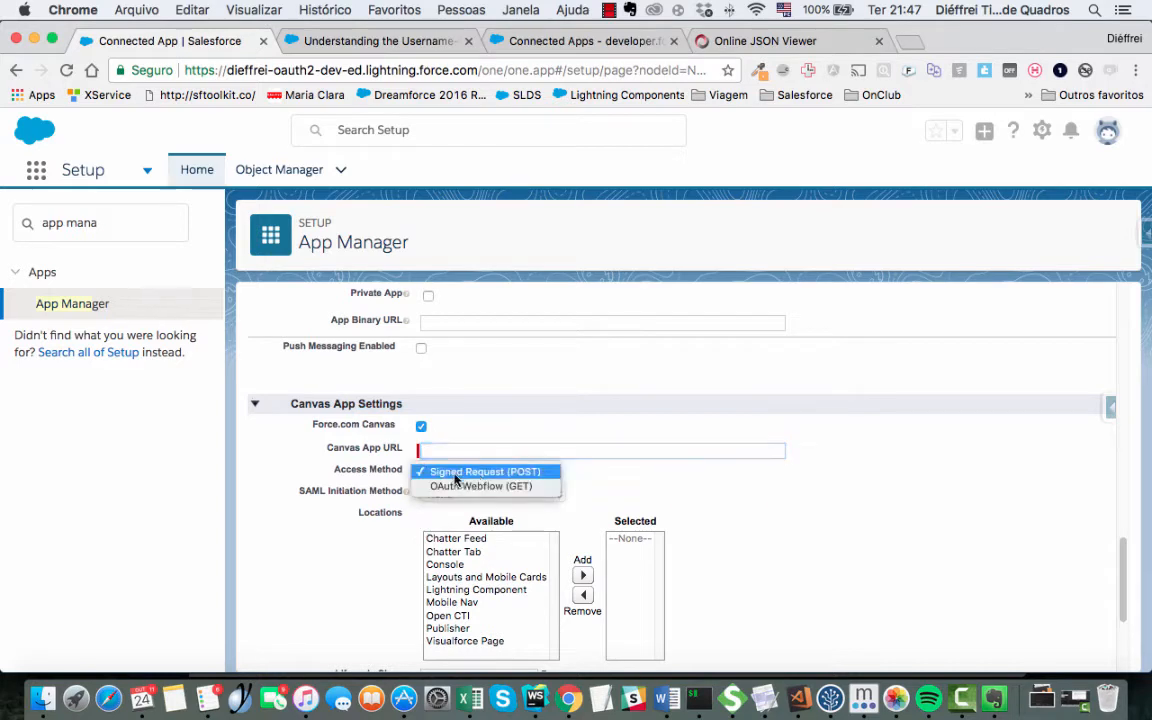
click(352, 462)
click(488, 475)
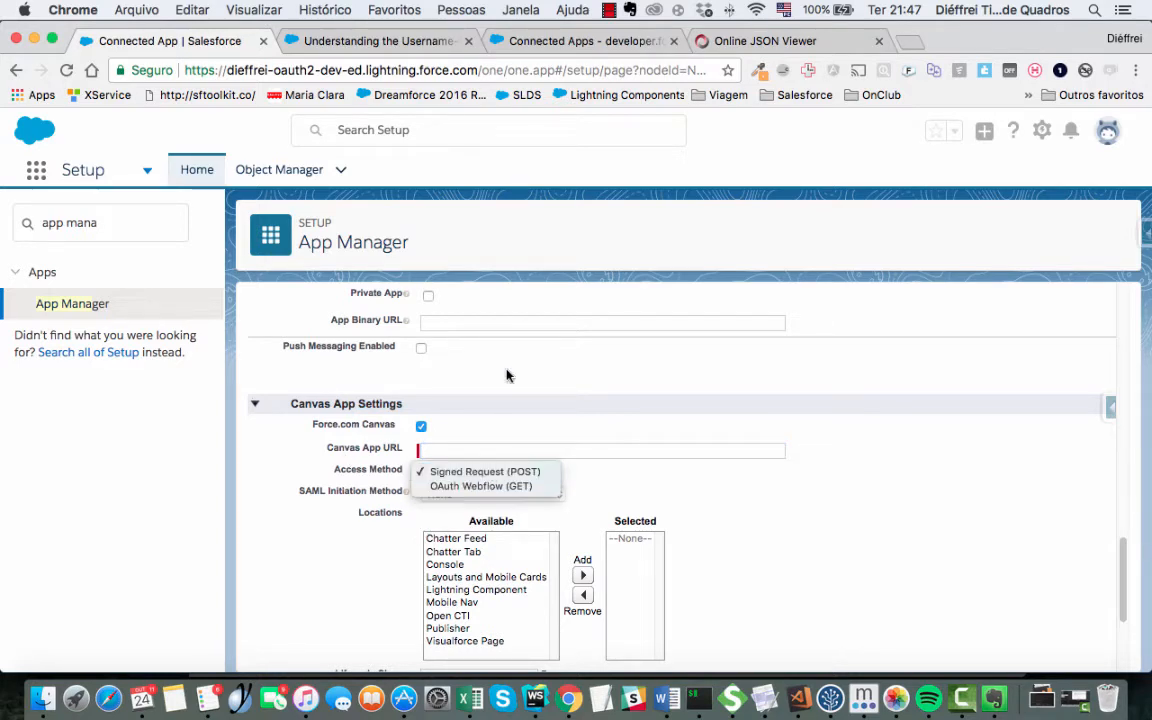
click(470, 473)
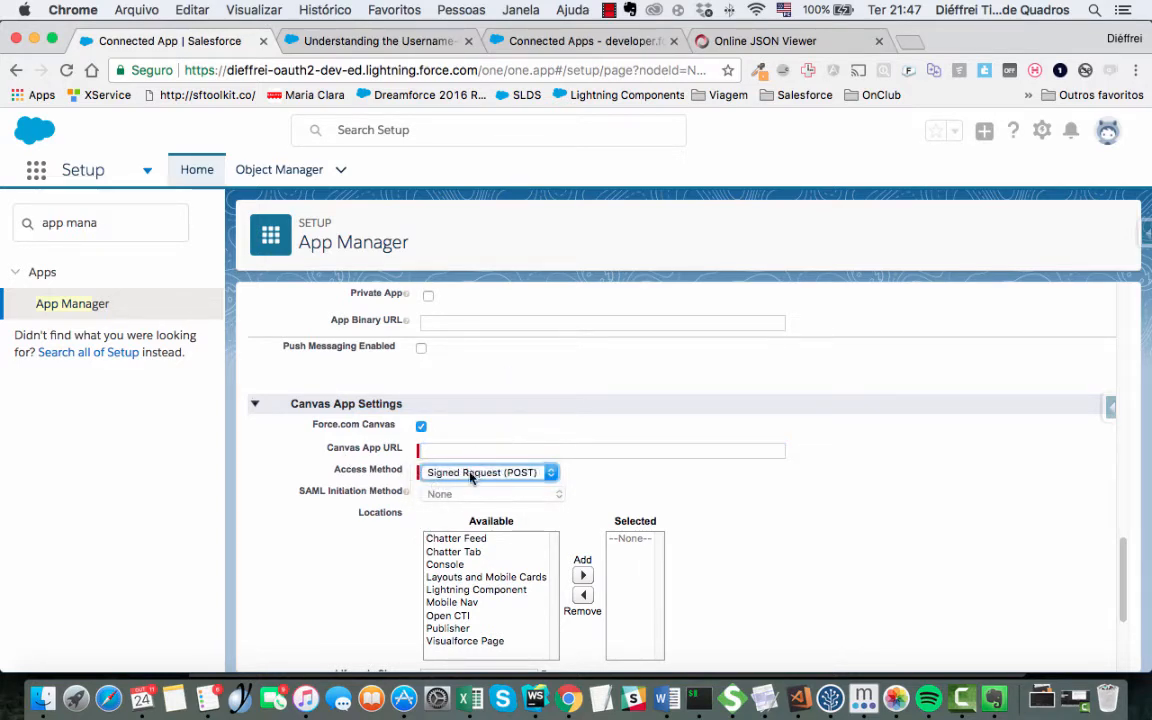
- Set the canvas Access Method to OAuth Webflow (GET)
drag(352, 472, 397, 476)
click(492, 473)
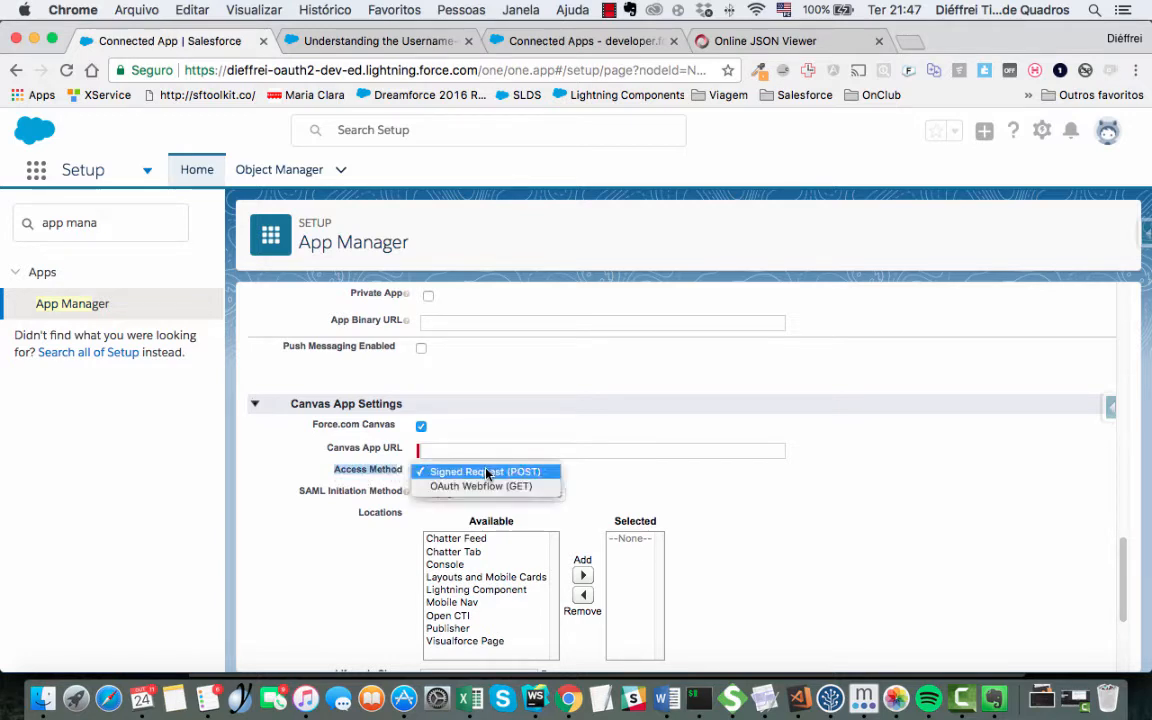
click(517, 405)
click(497, 476)
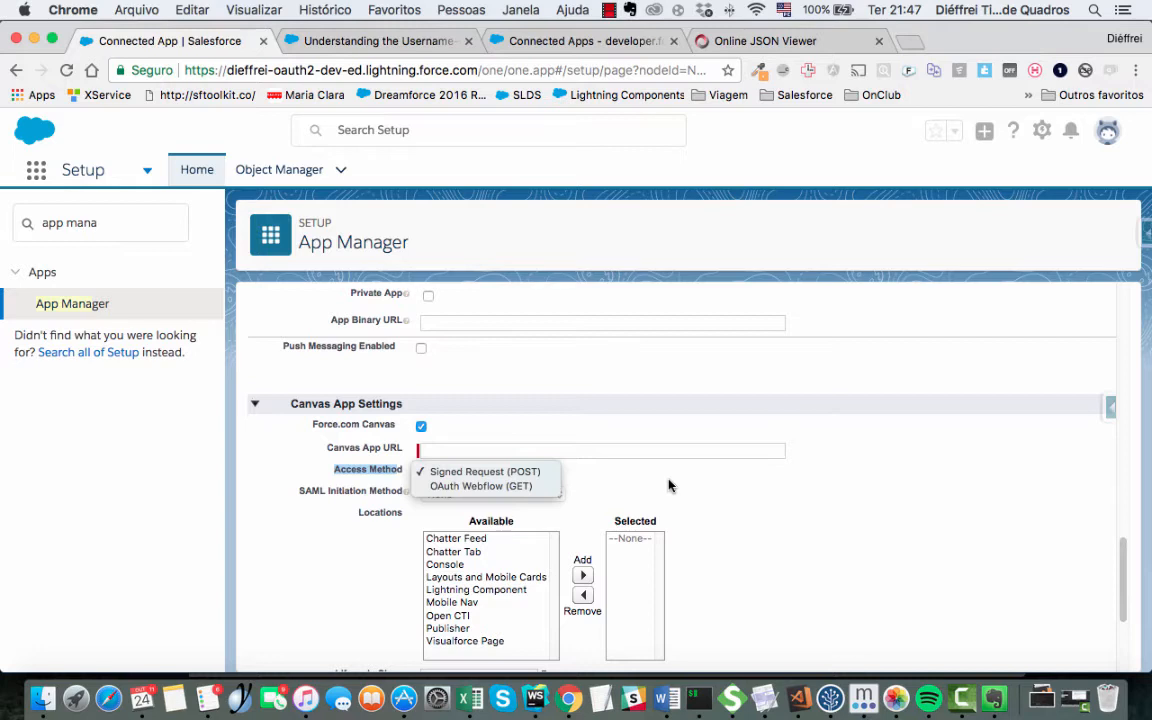
click(500, 486)
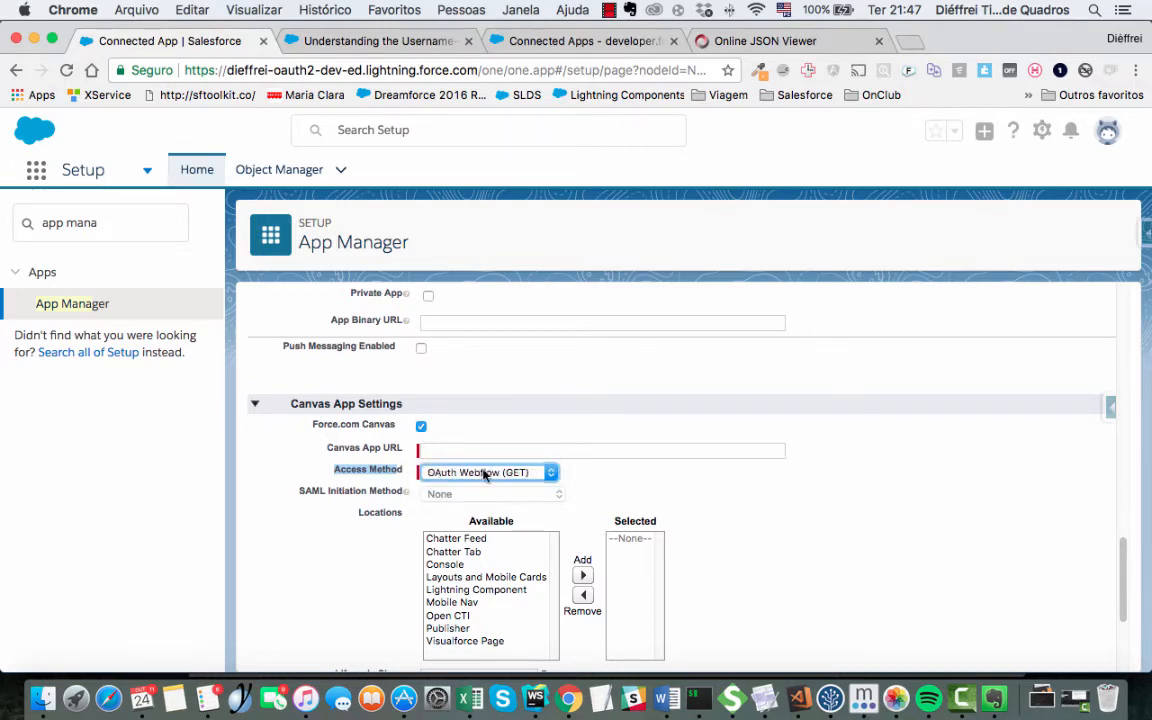
click(658, 483)
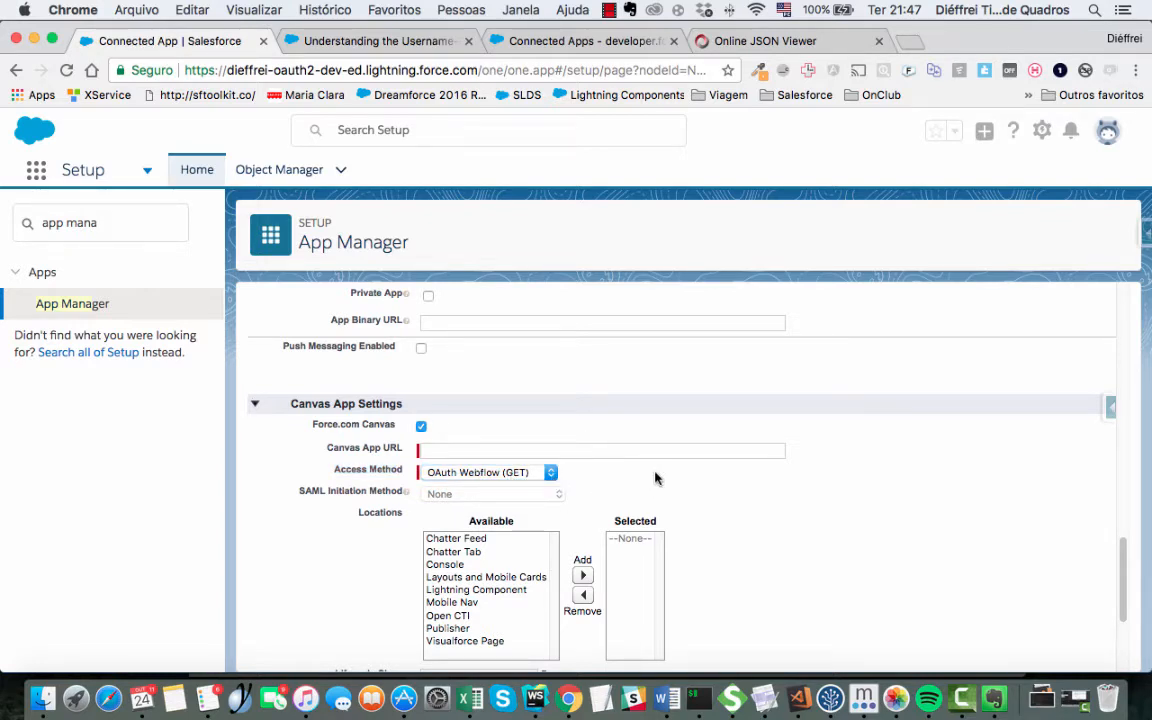
scroll(519, 523, down, 1)
- Save the new connected app and continue past the changes-take-minutes notice
scroll(519, 523, down, 4)
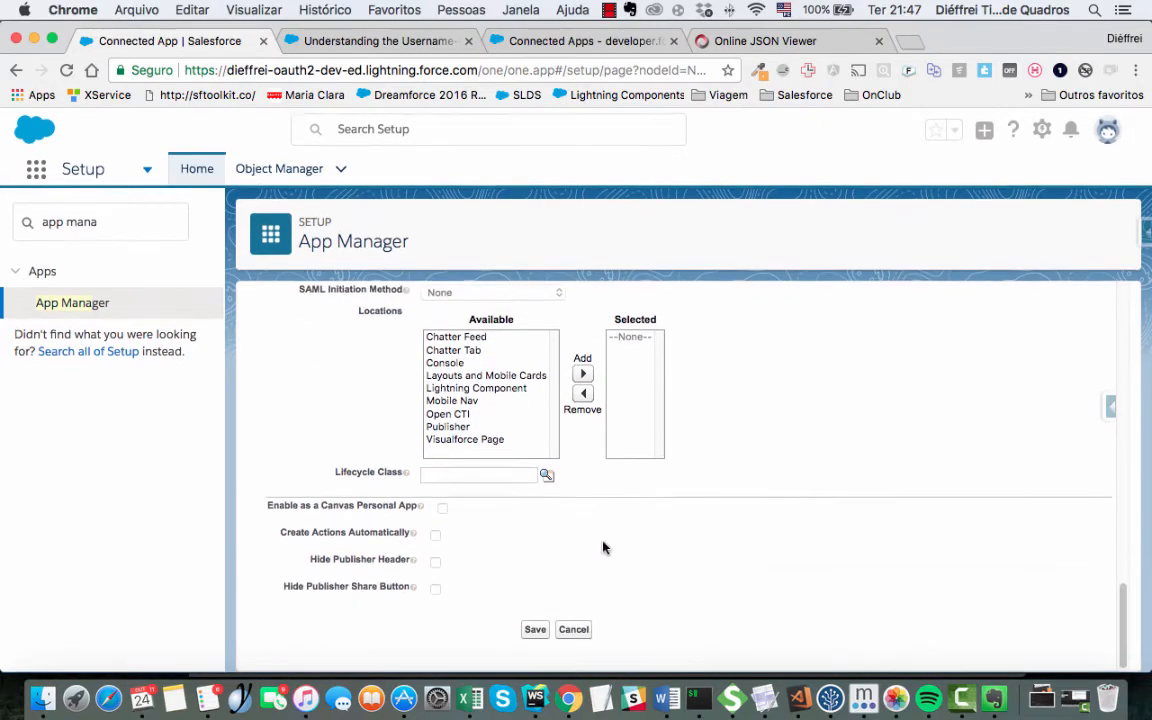
scroll(532, 518, up, 15)
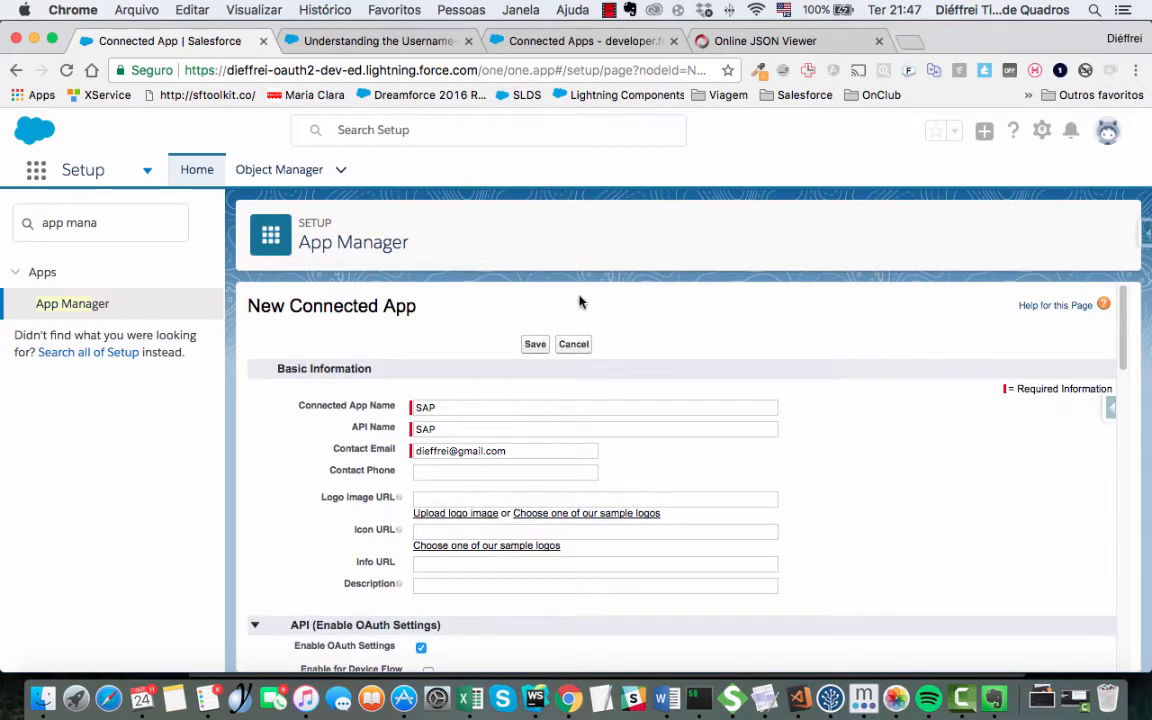
click(537, 345)
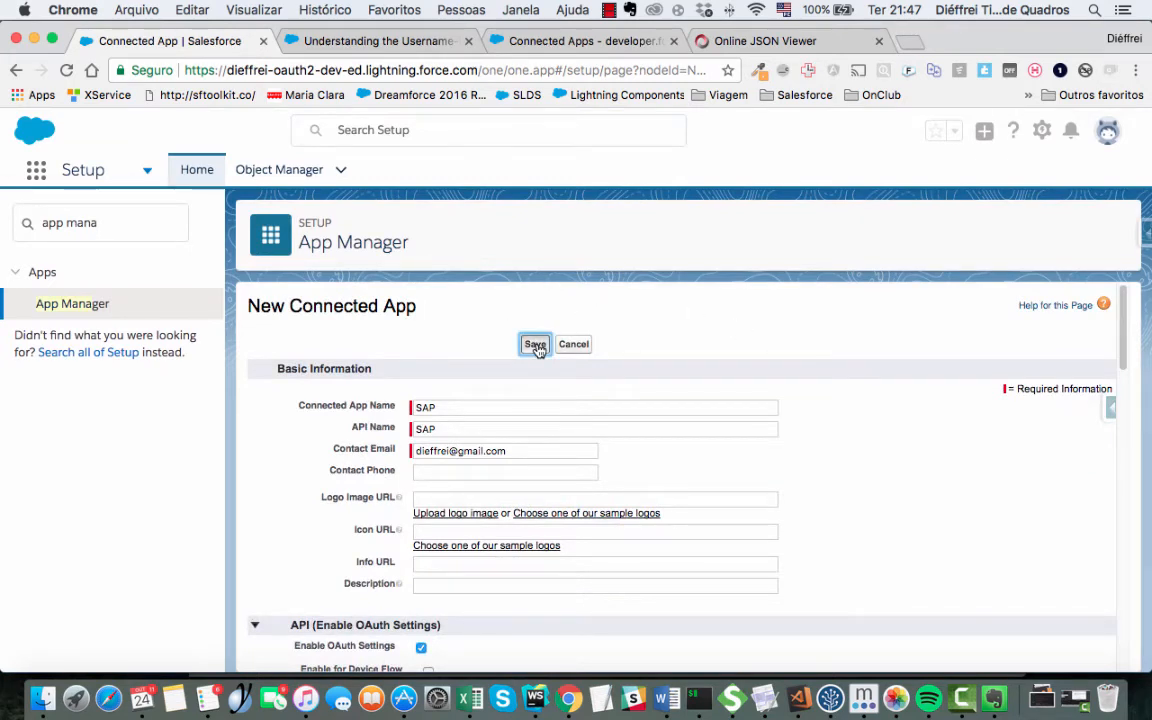
click(552, 364)
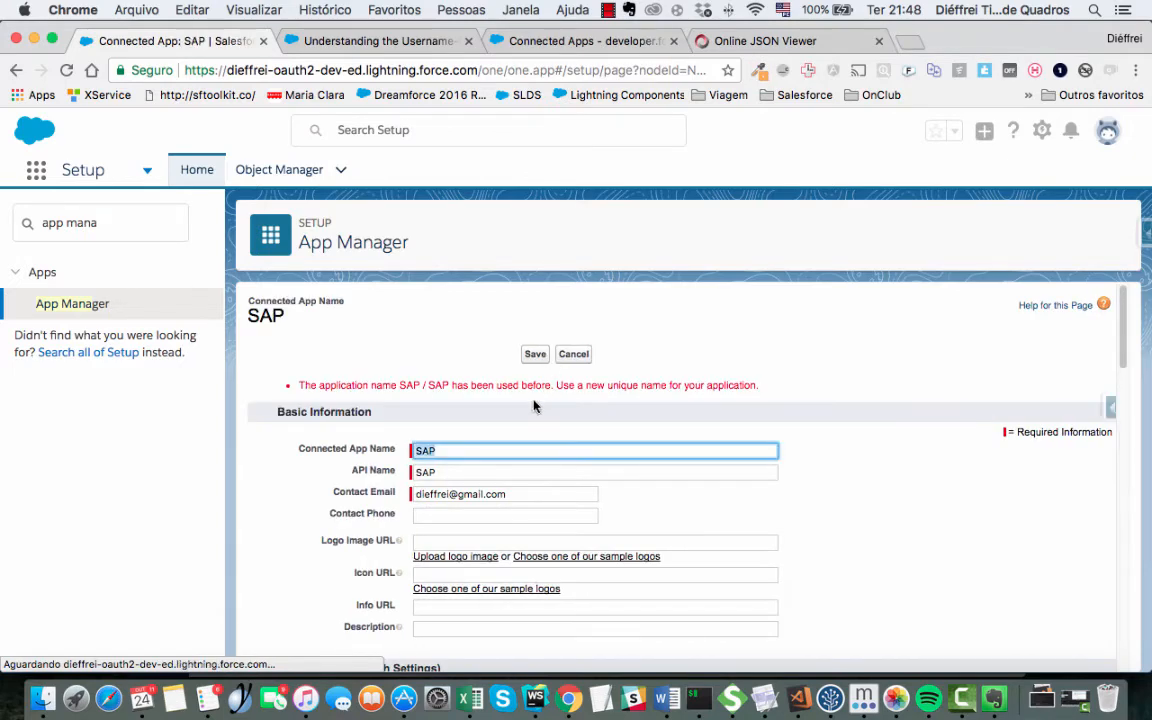
scroll(507, 412, down, 3)
scroll(507, 415, up, 2)
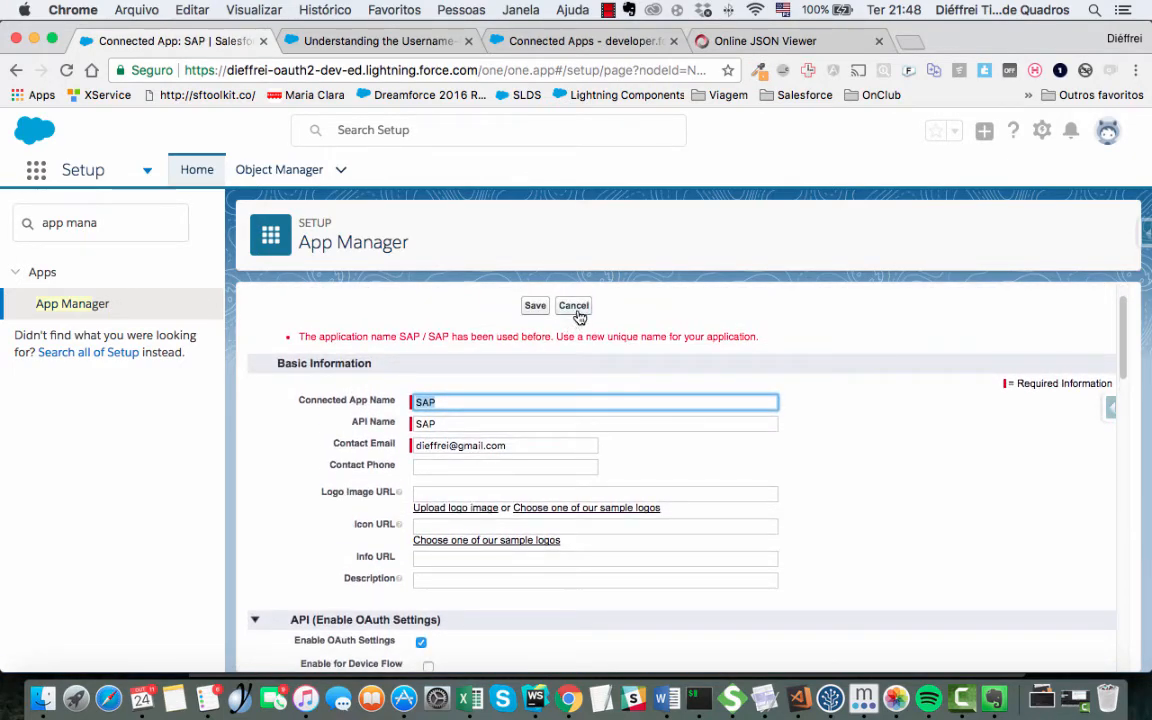
- Rename the app and its API name to SAP2 and save
click(478, 400)
text(2)
click(455, 422)
text(2)
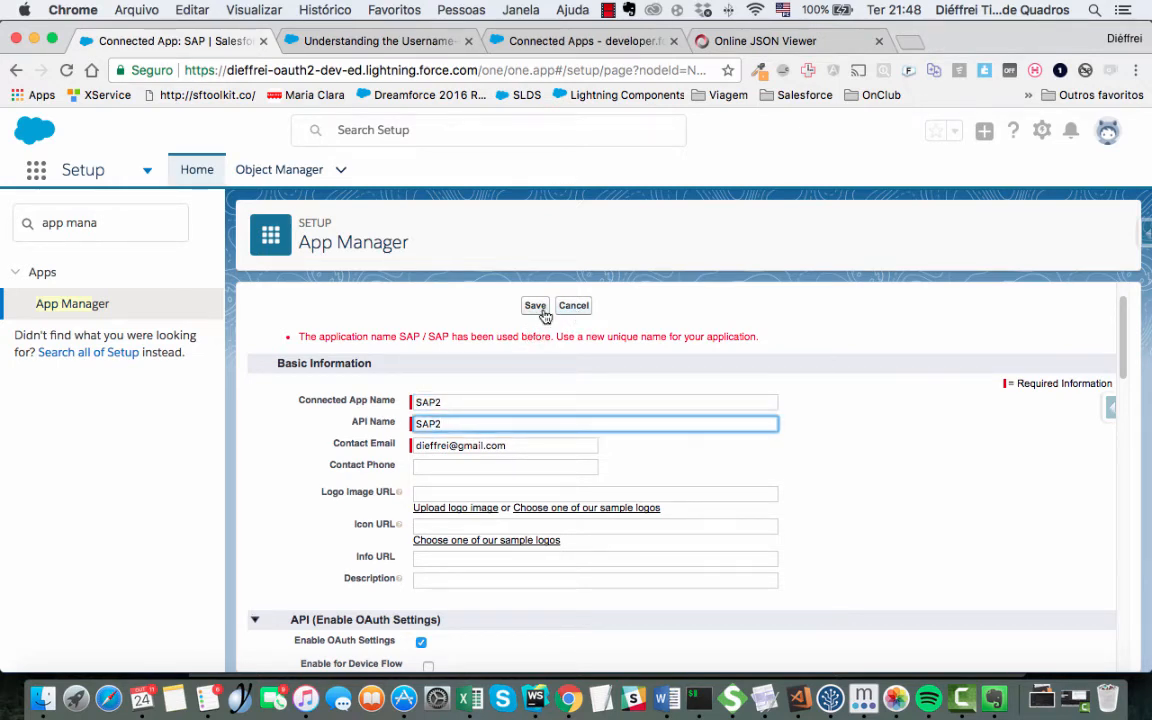
click(538, 308)
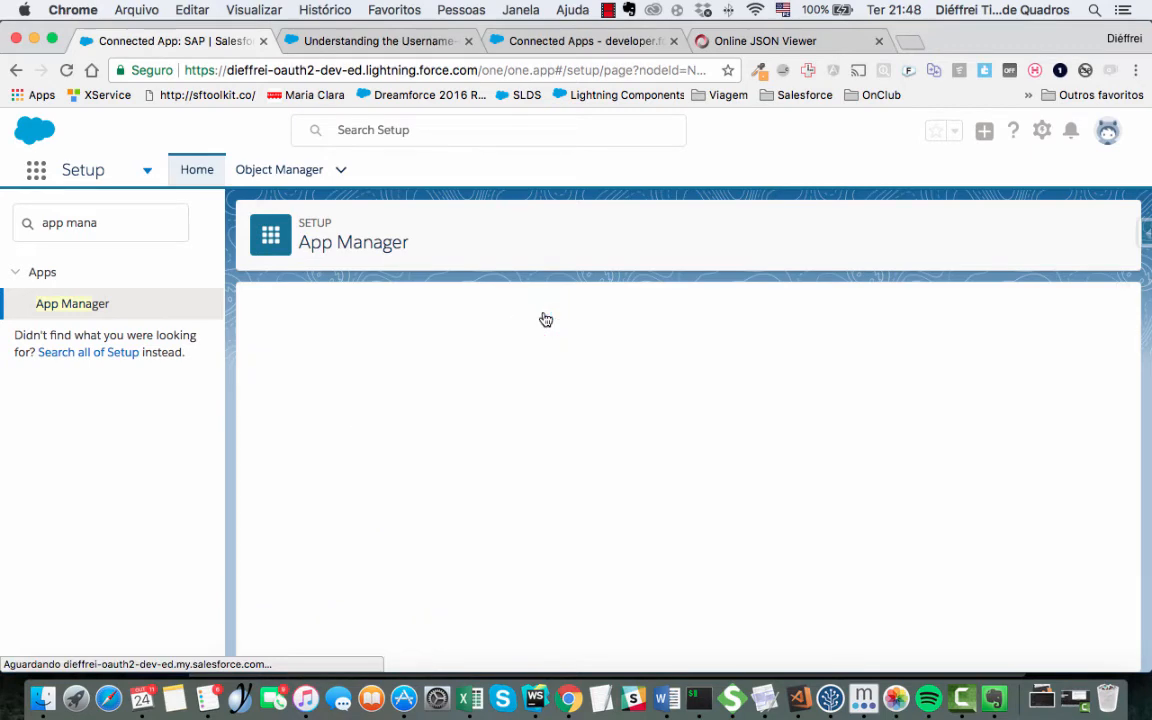
- Untick Force.com Canvas and save the connected app again
scroll(508, 409, down, 15)
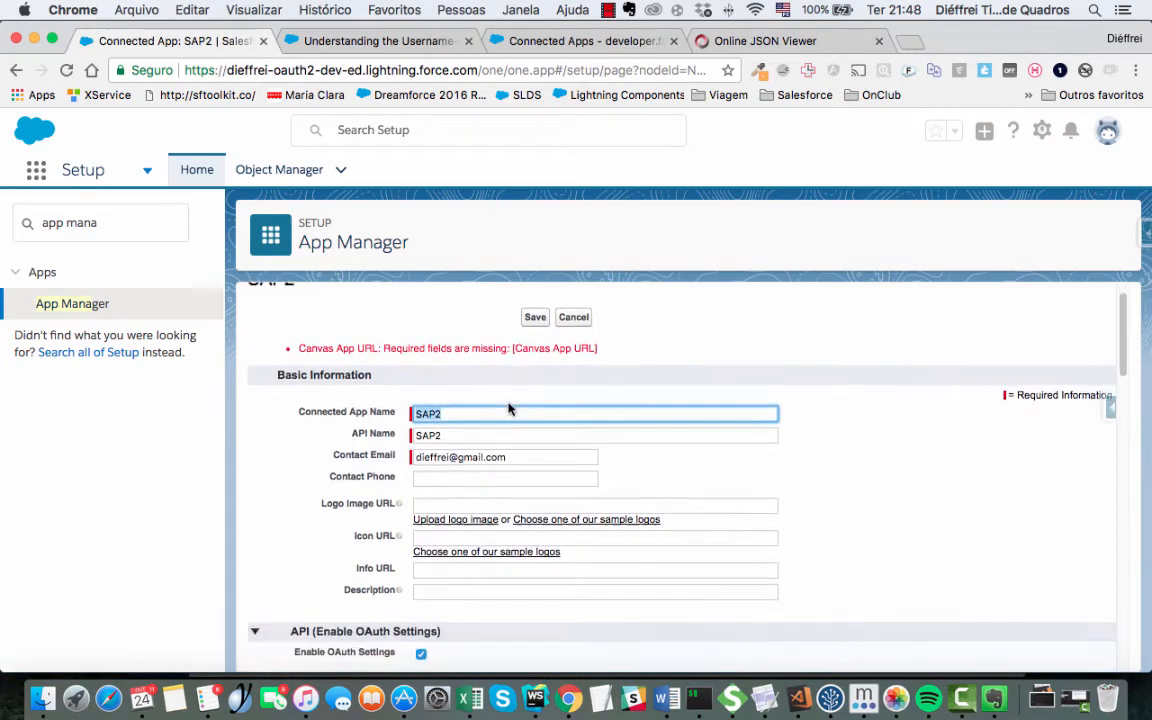
scroll(378, 543, up, 6)
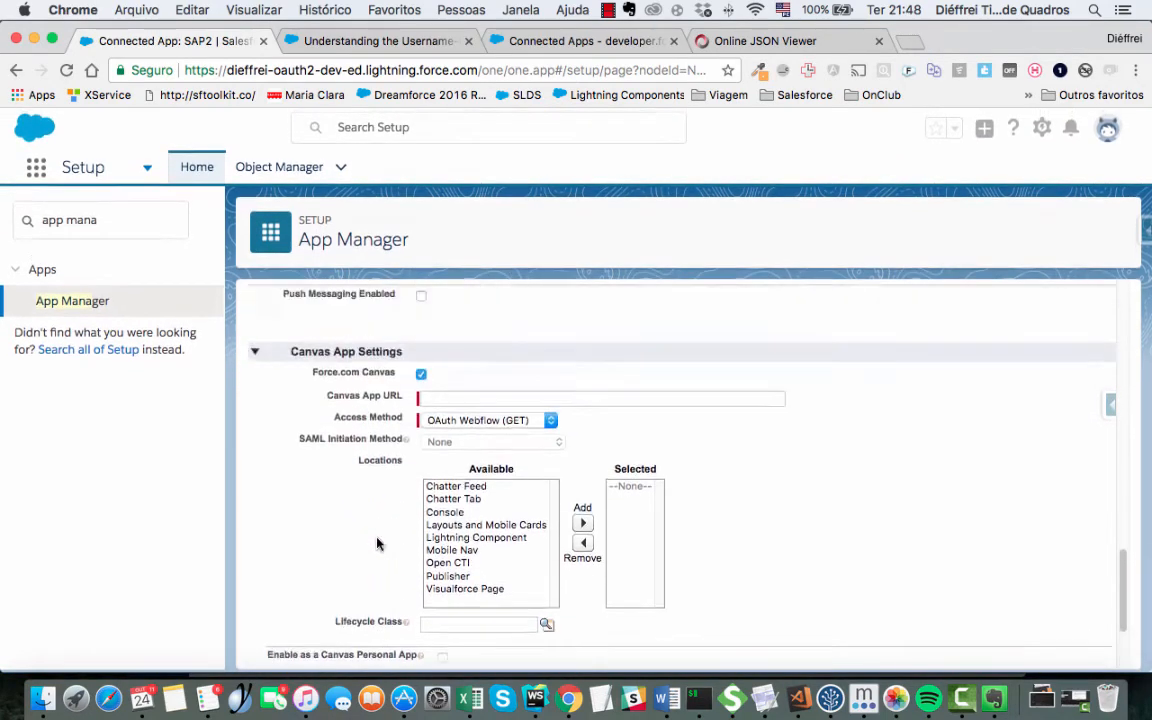
scroll(421, 404, down, 2)
click(421, 410)
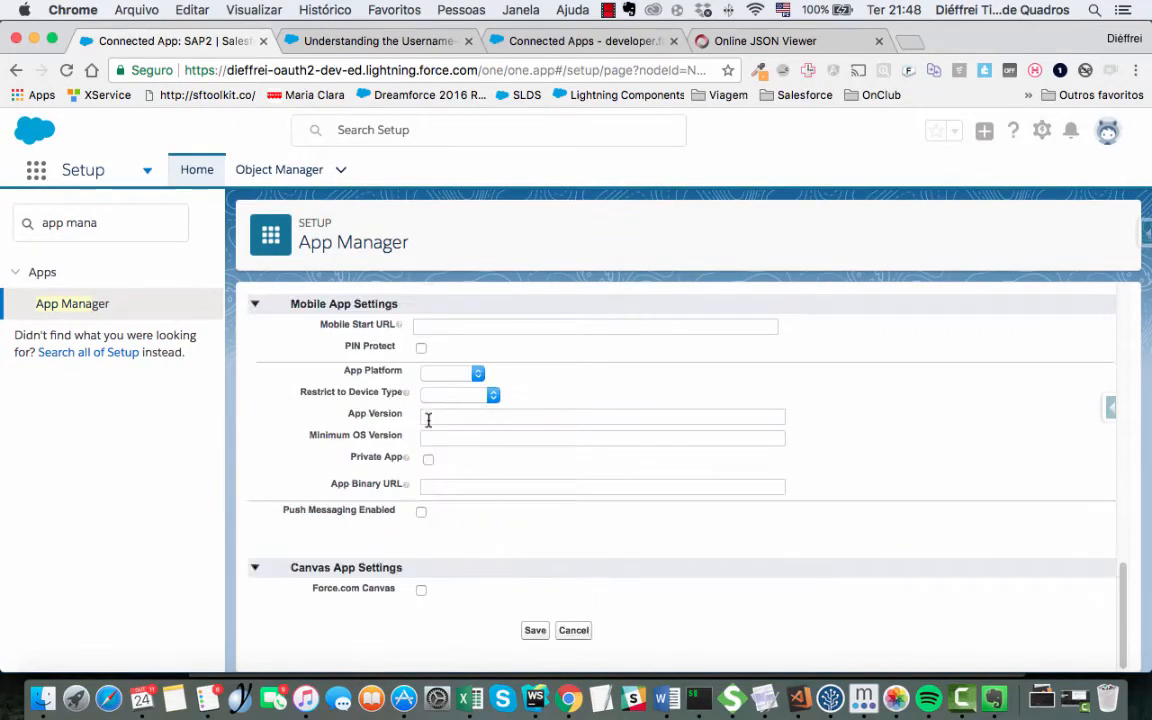
scroll(440, 413, up, 15)
click(534, 355)
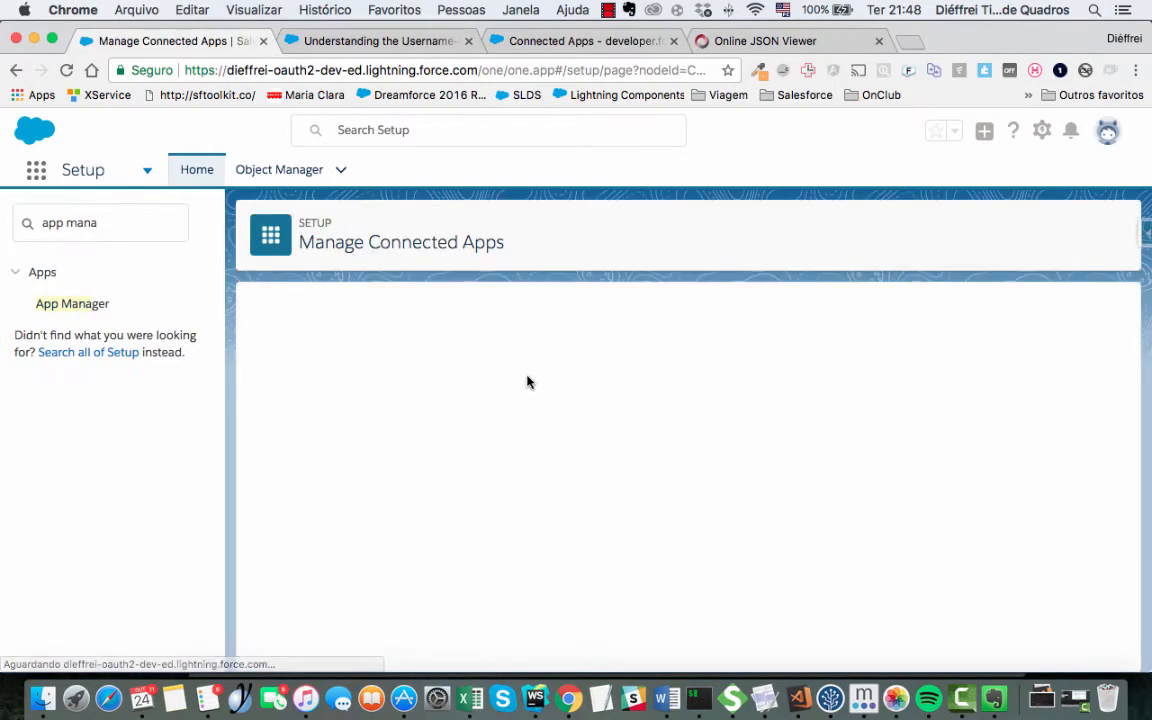
- Select the full consumer key value on the SAP2 detail page
scroll(534, 451, down, 4)
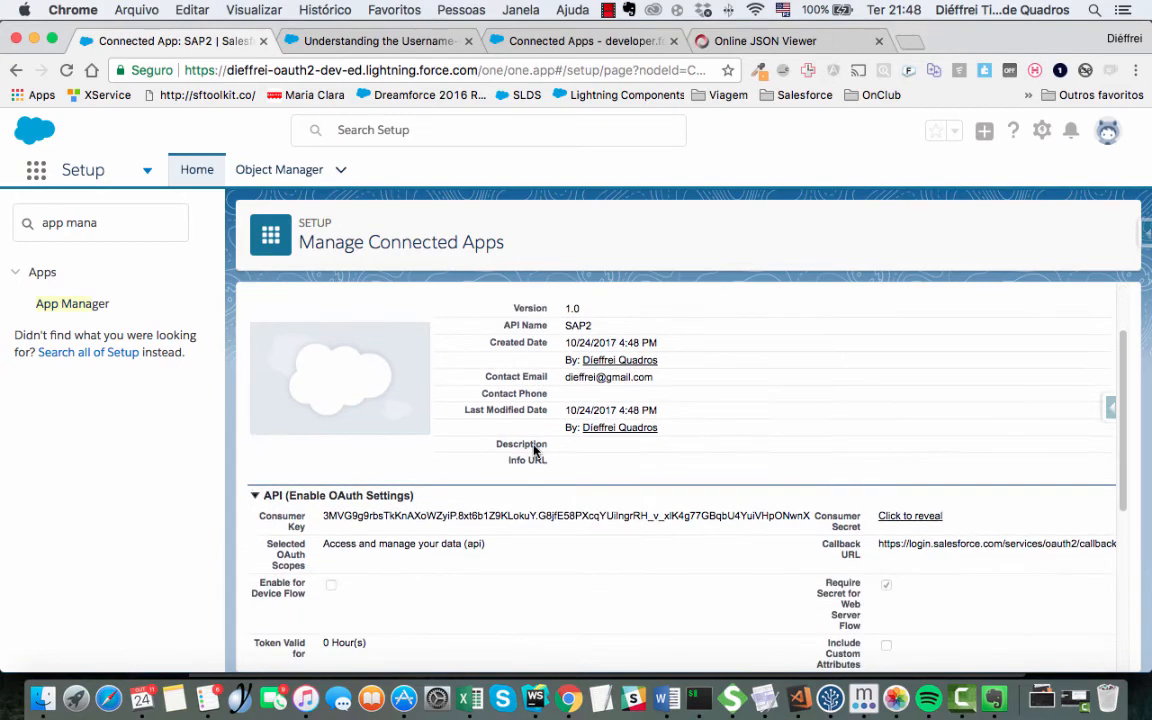
scroll(688, 420, up, 1)
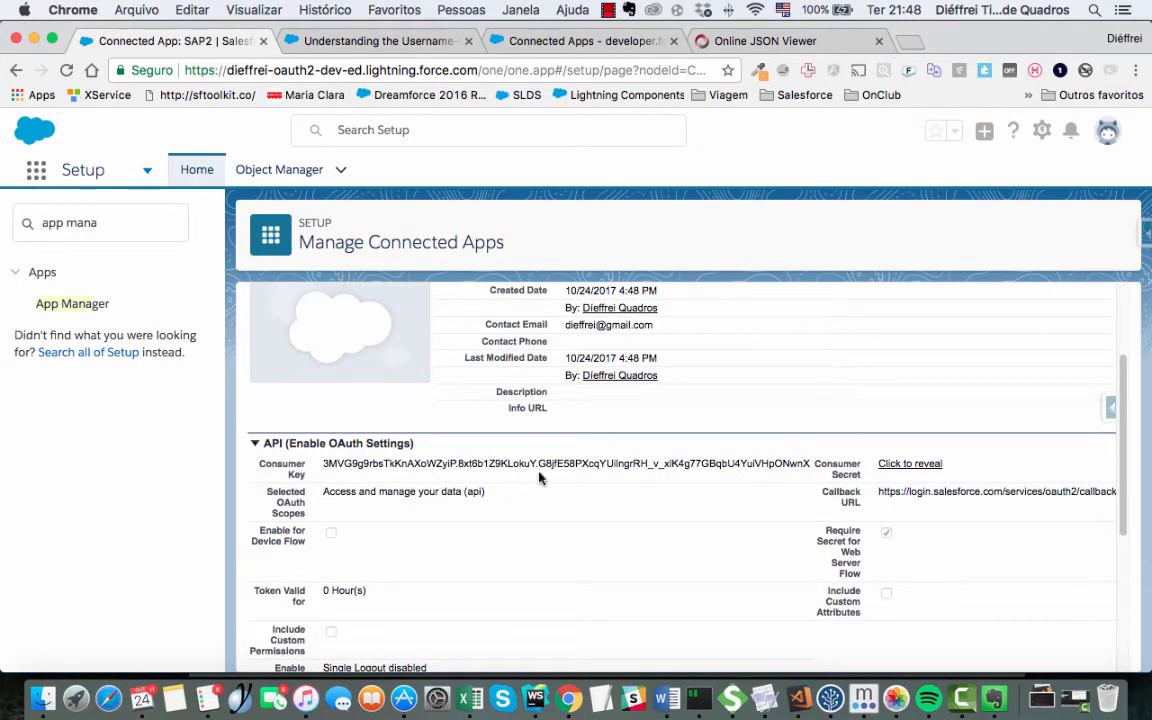
drag(322, 464, 543, 463)
click(751, 463)
scroll(815, 467, down, 1)
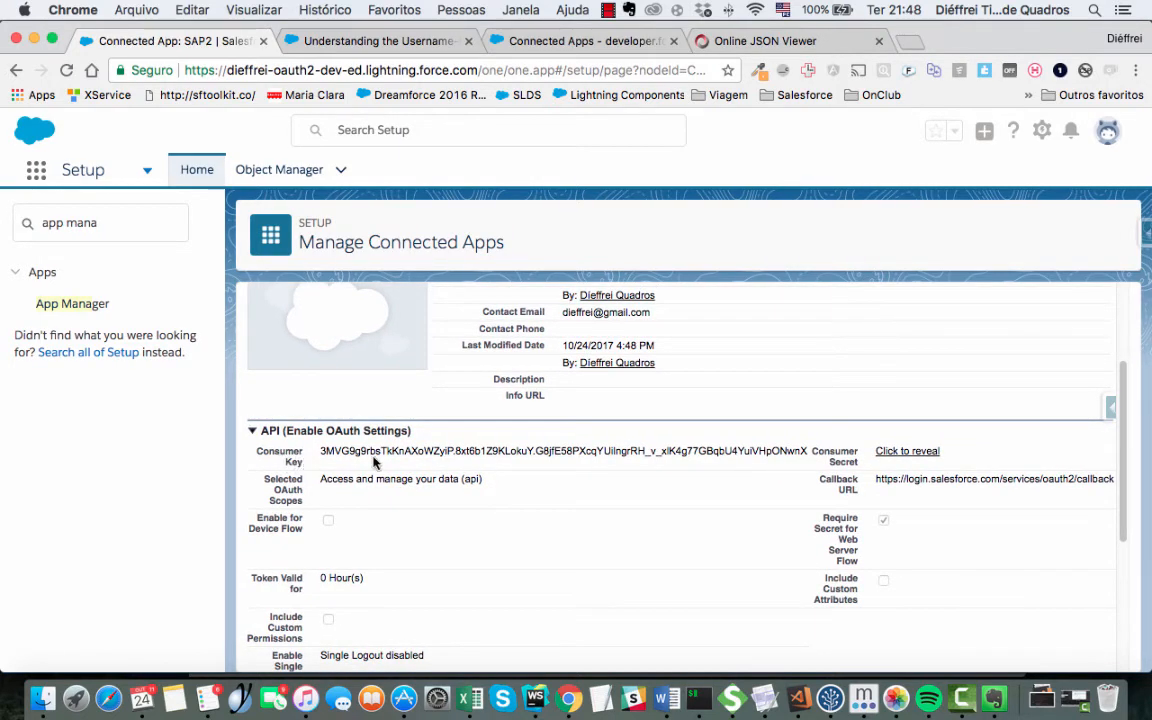
drag(322, 452, 805, 452)
click(797, 452)
- Reveal the consumer secret beside the consumer key and reload the page
drag(320, 451, 810, 451)
click(928, 451)
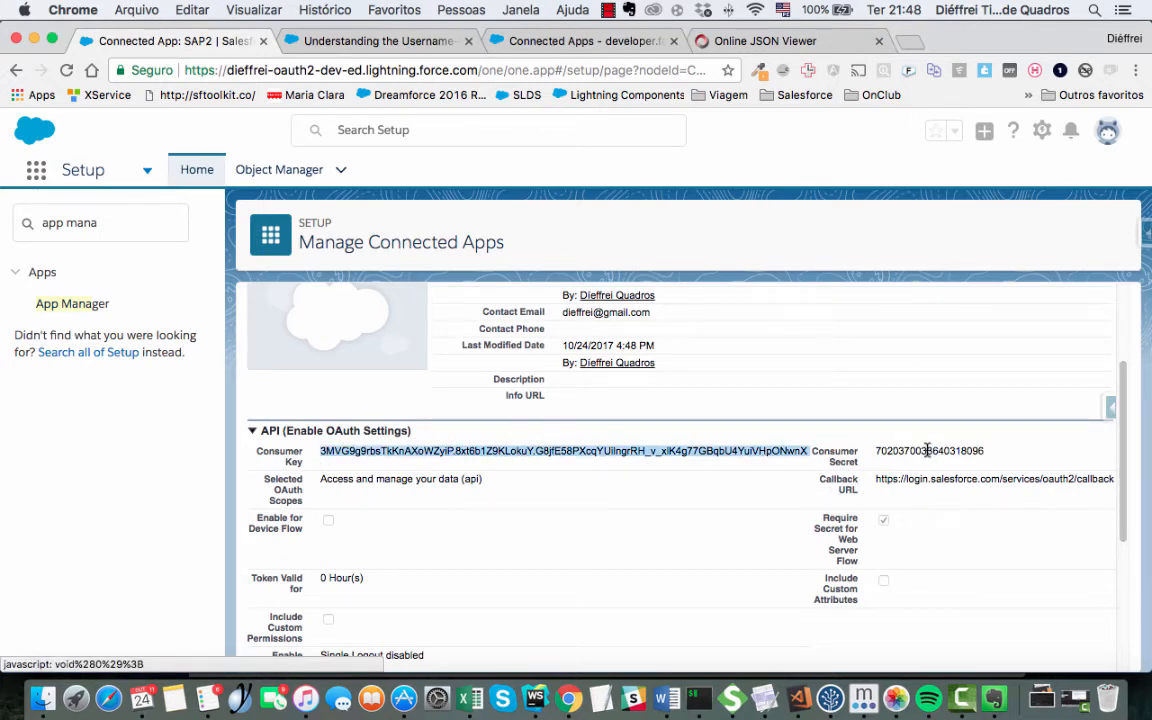
click(928, 451)
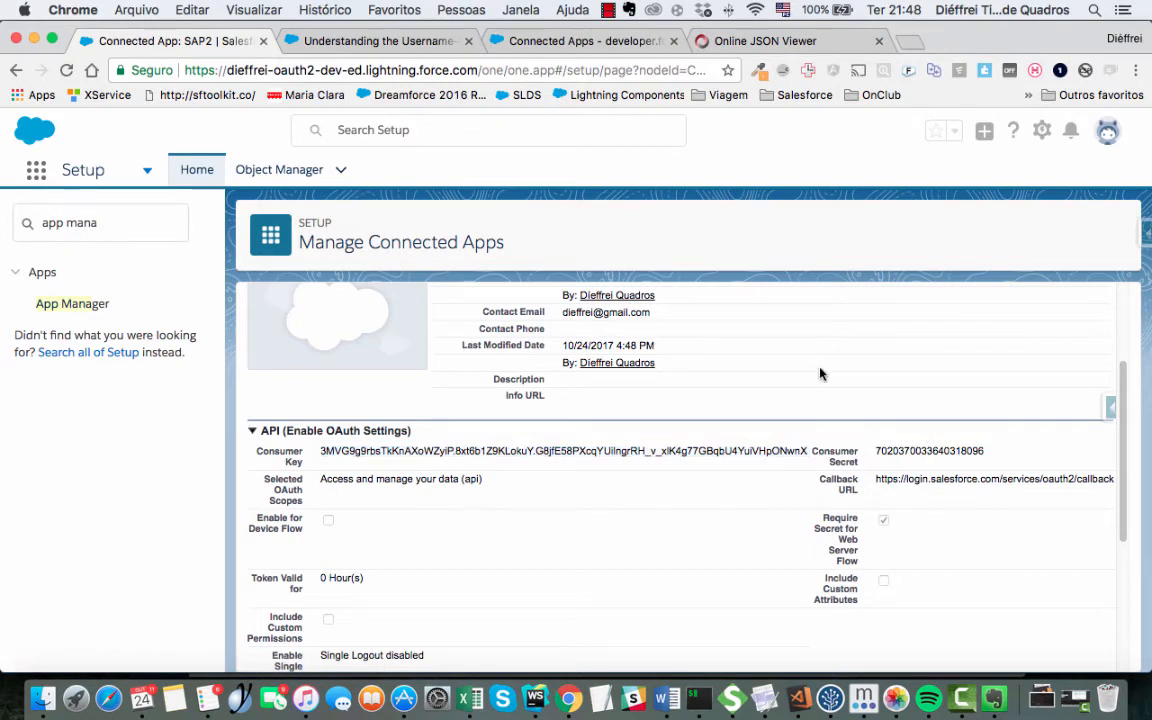
key(super+r)
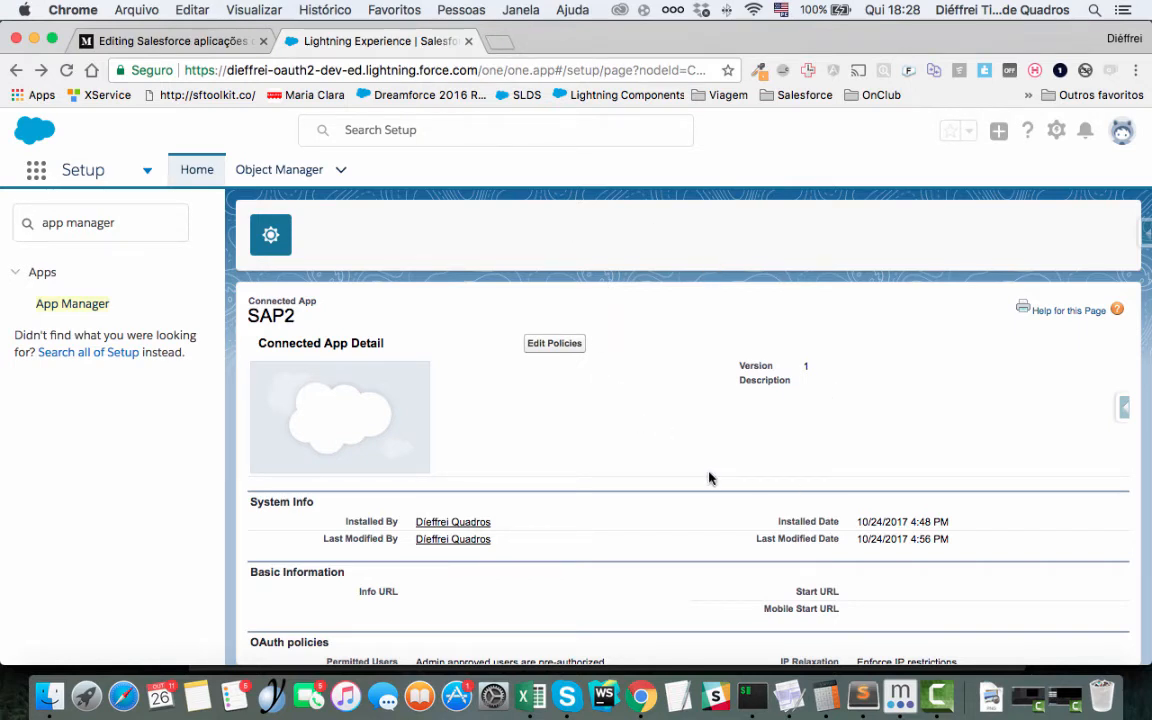
- Return to the SAP2 app page, choose Manage, then Edit Policies
click(38, 71)
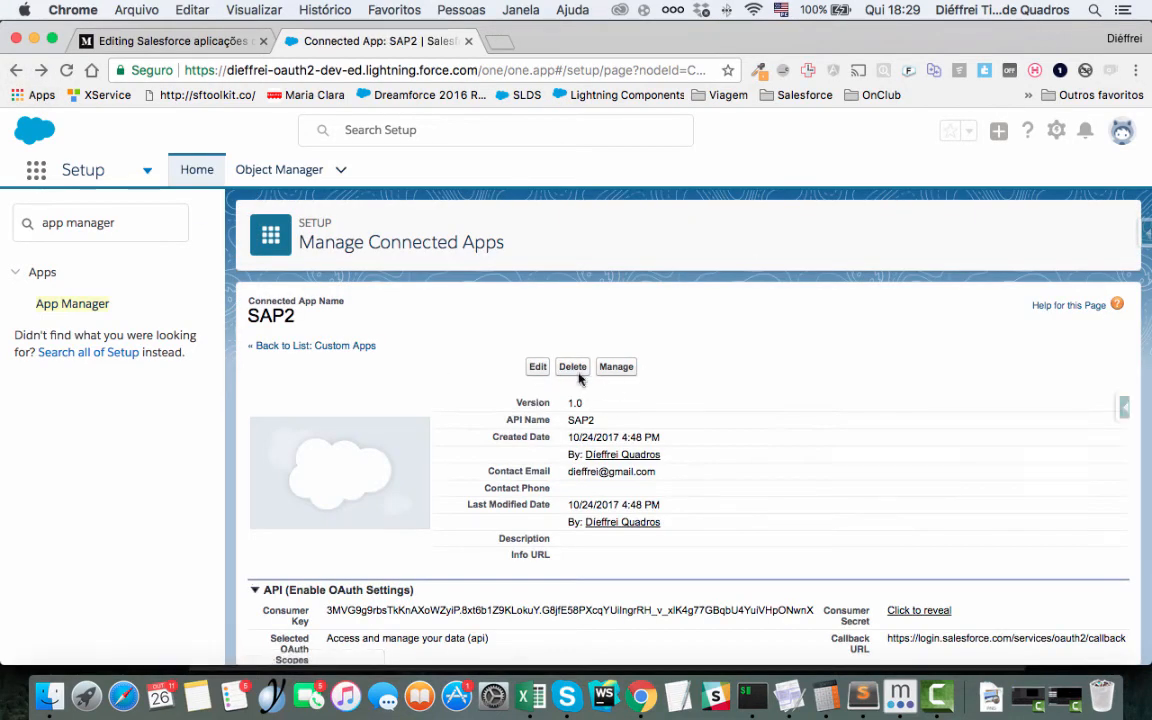
drag(248, 299, 846, 484)
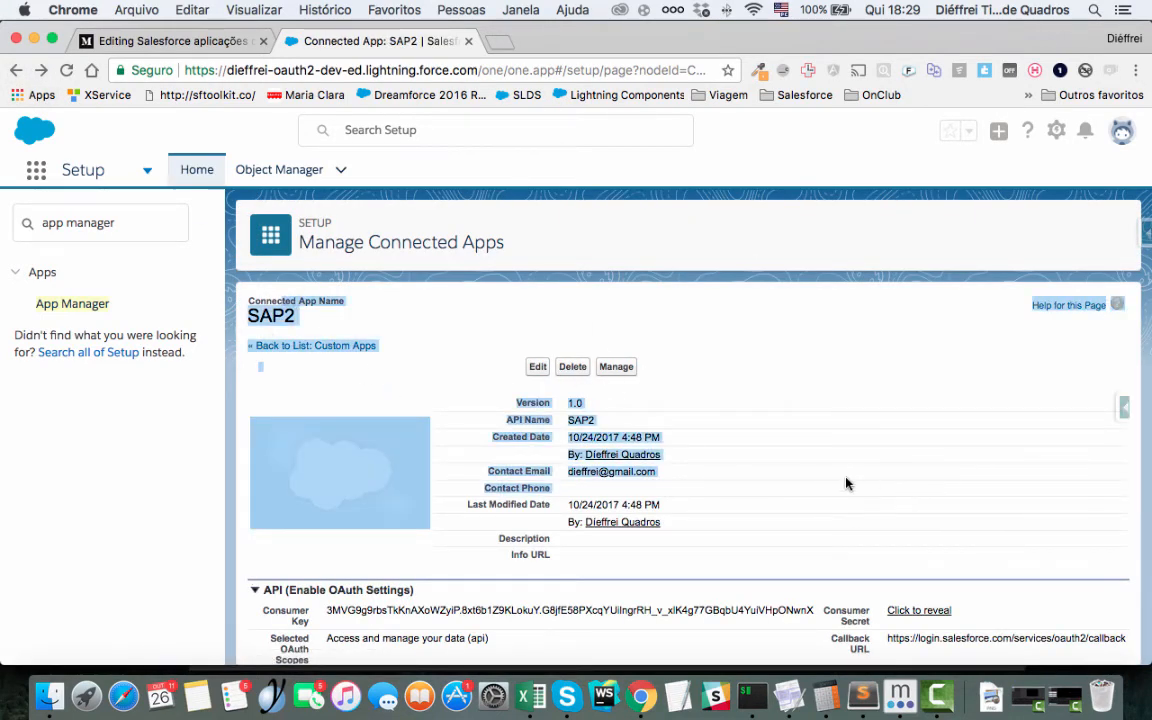
click(846, 484)
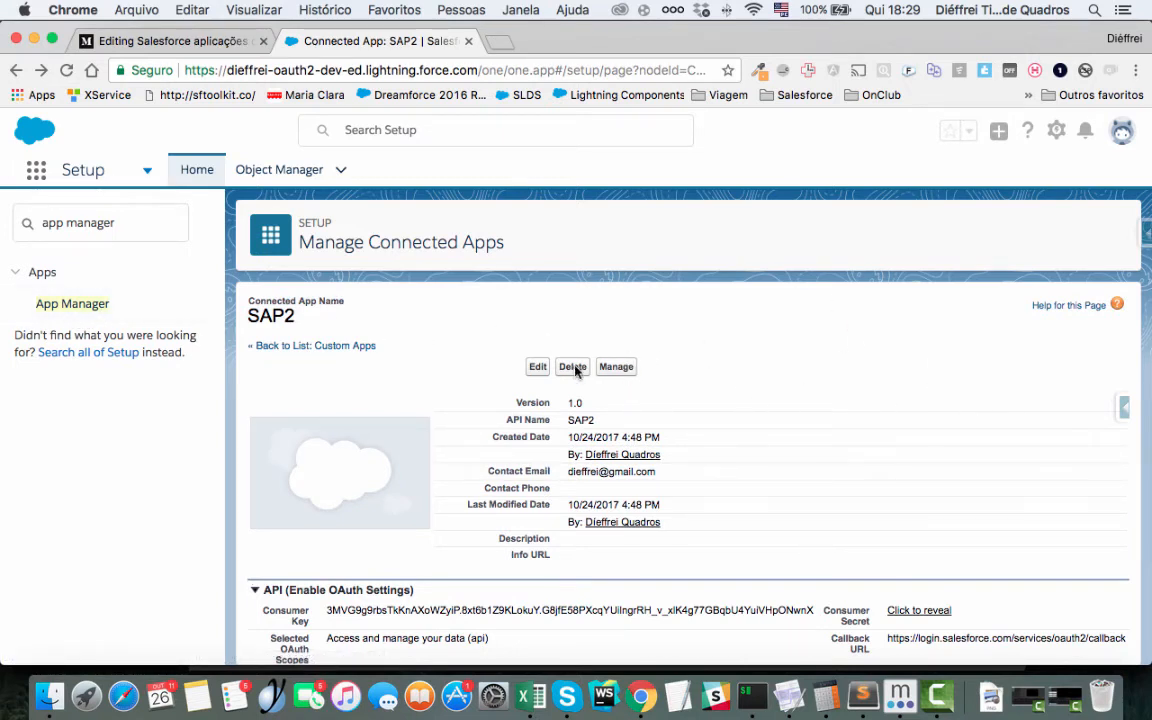
click(622, 373)
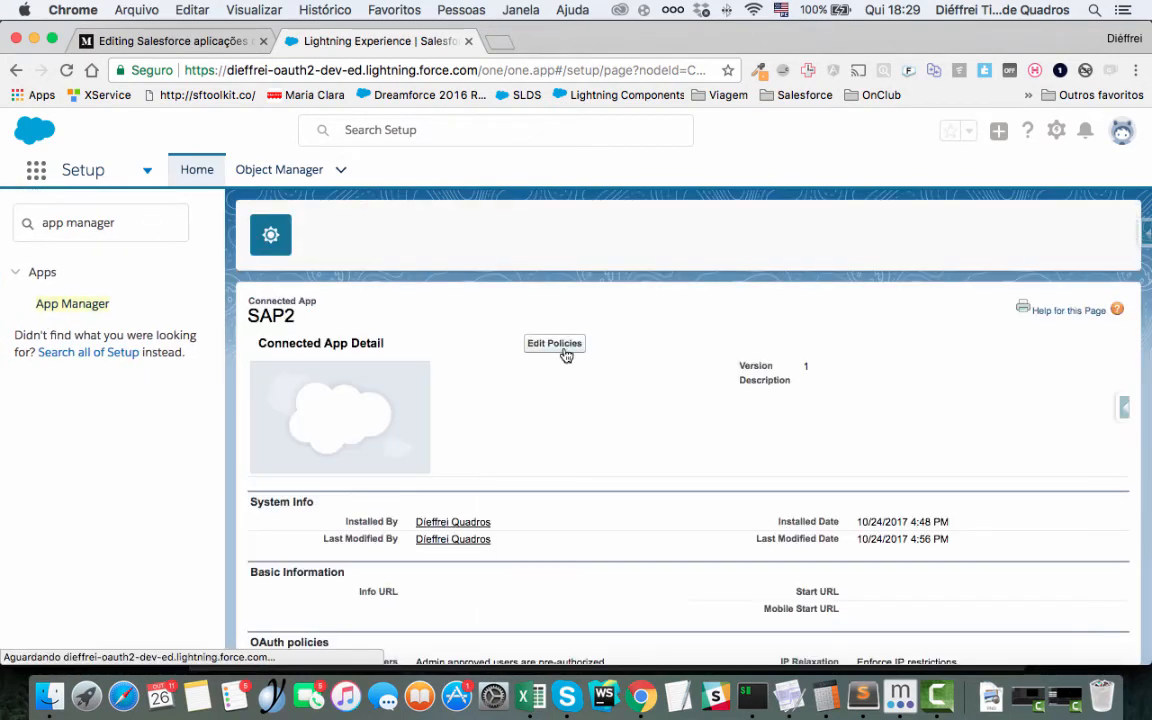
click(565, 355)
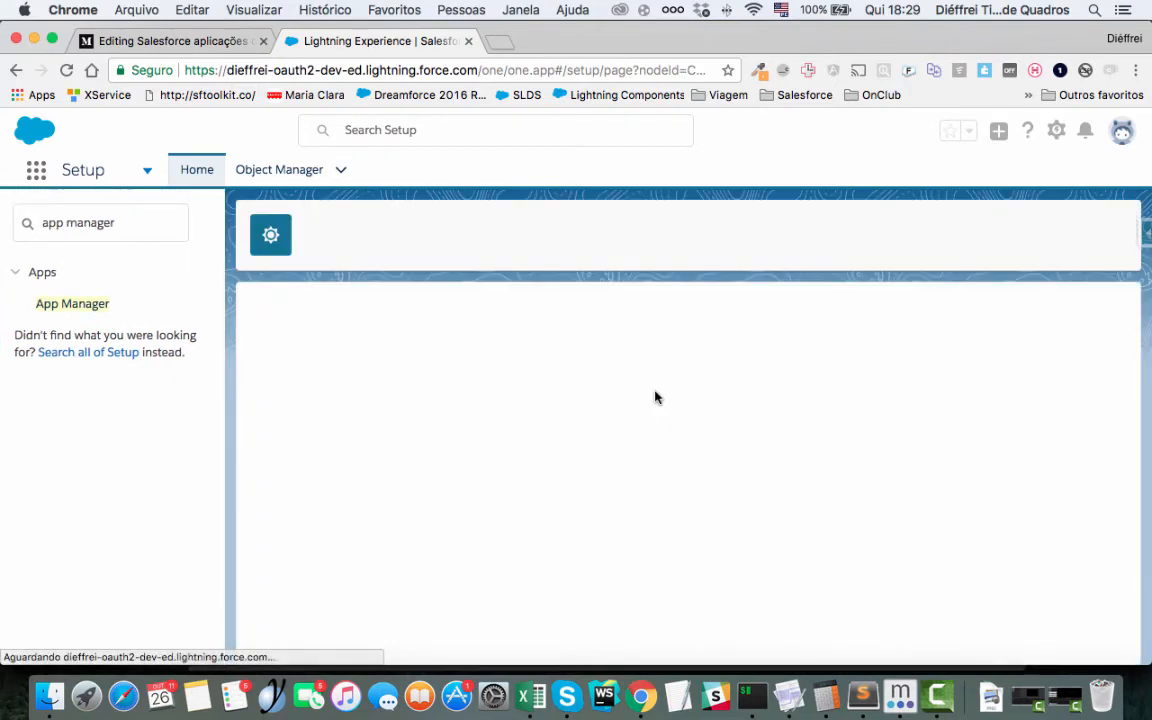
scroll(609, 468, down, 1)
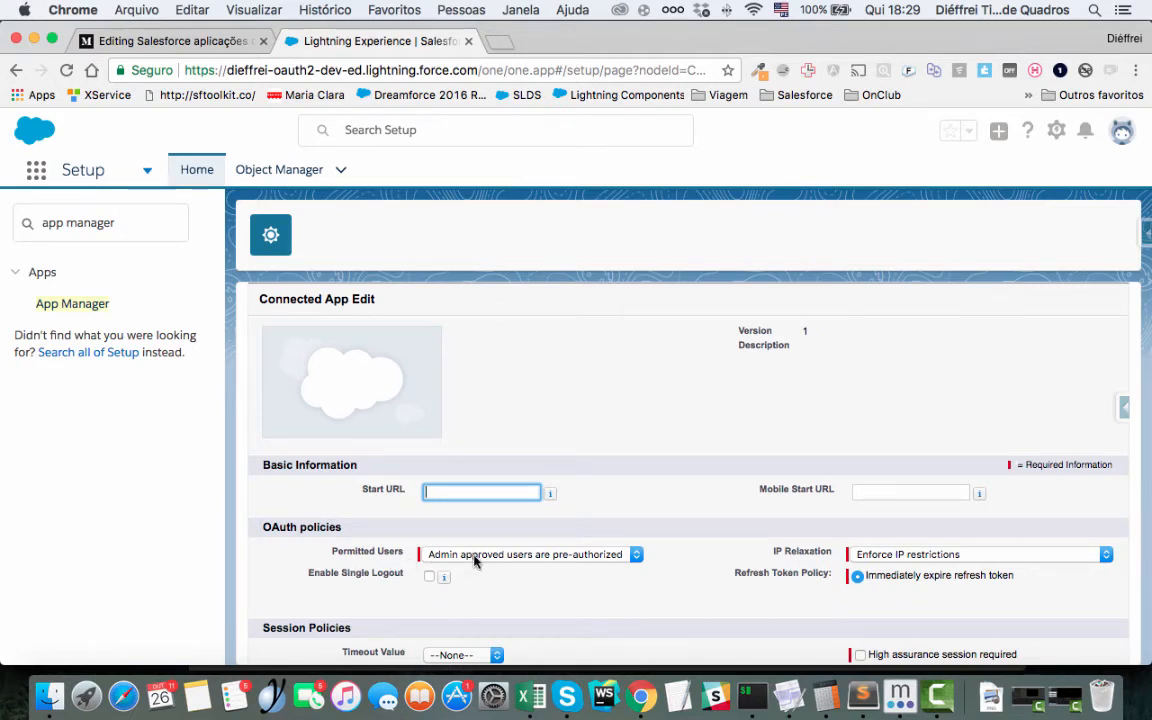
- Open the Permitted Users dropdown in SAP2's OAuth policies
click(633, 554)
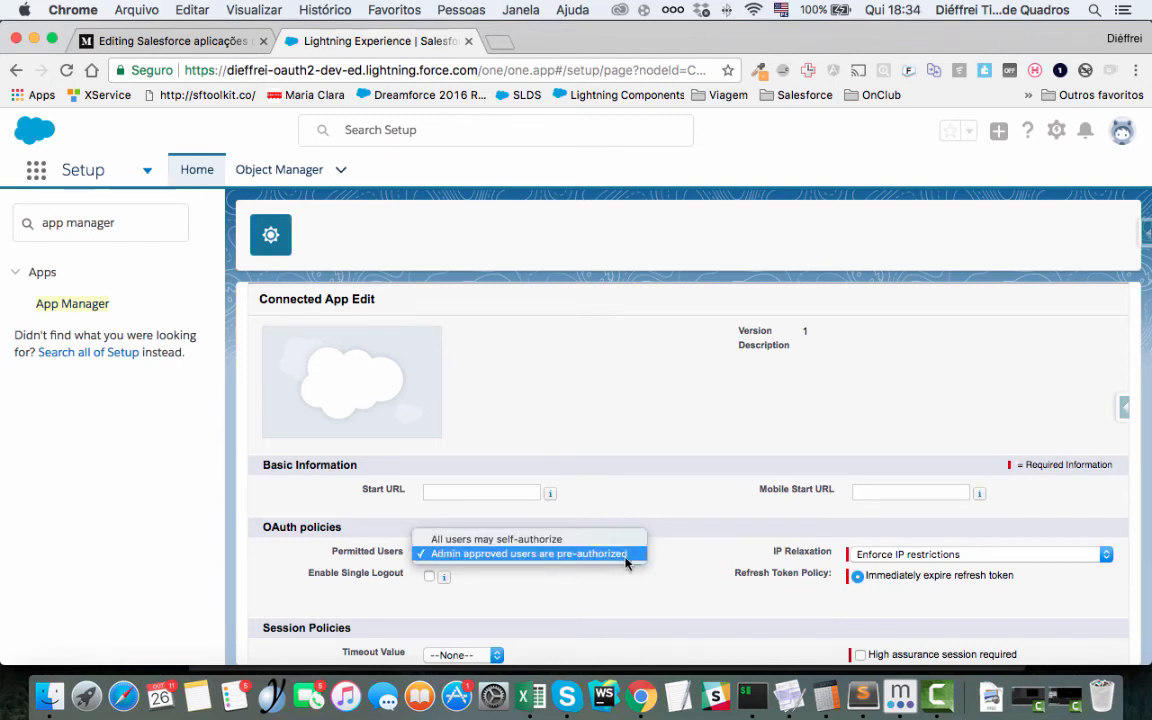
- Keep 'Admin approved users are pre-authorized' and check IP Relaxation stays 'Enforce IP restrictions'
click(626, 560)
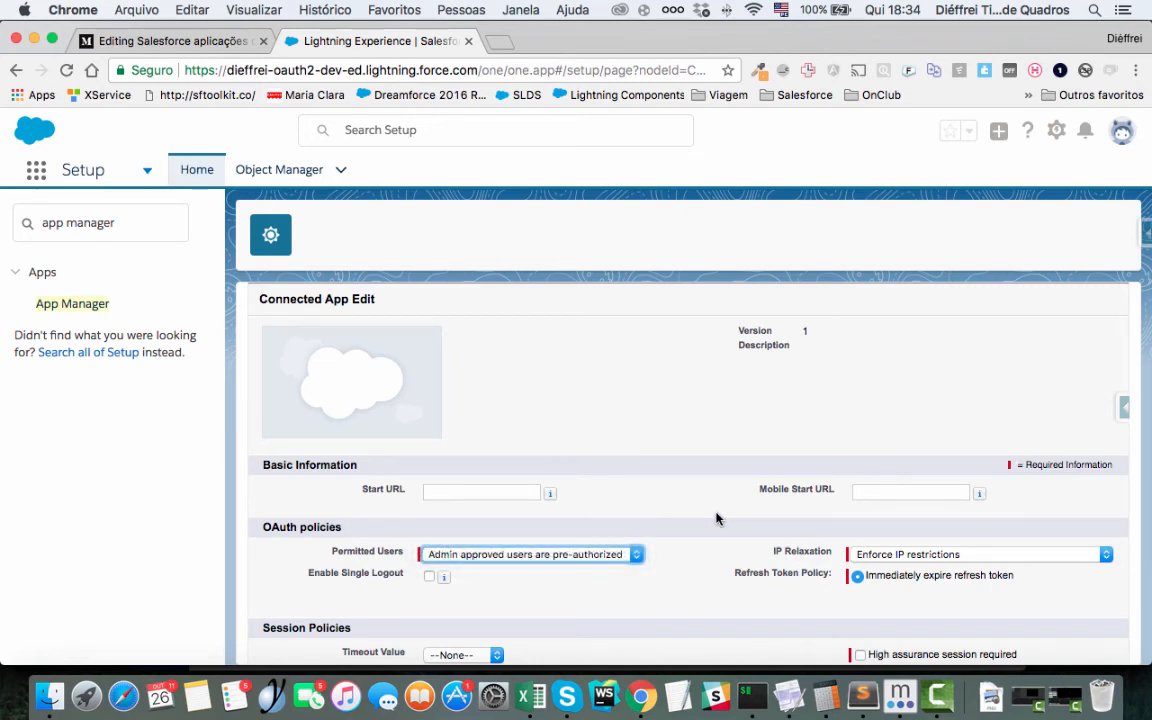
scroll(716, 518, down, 3)
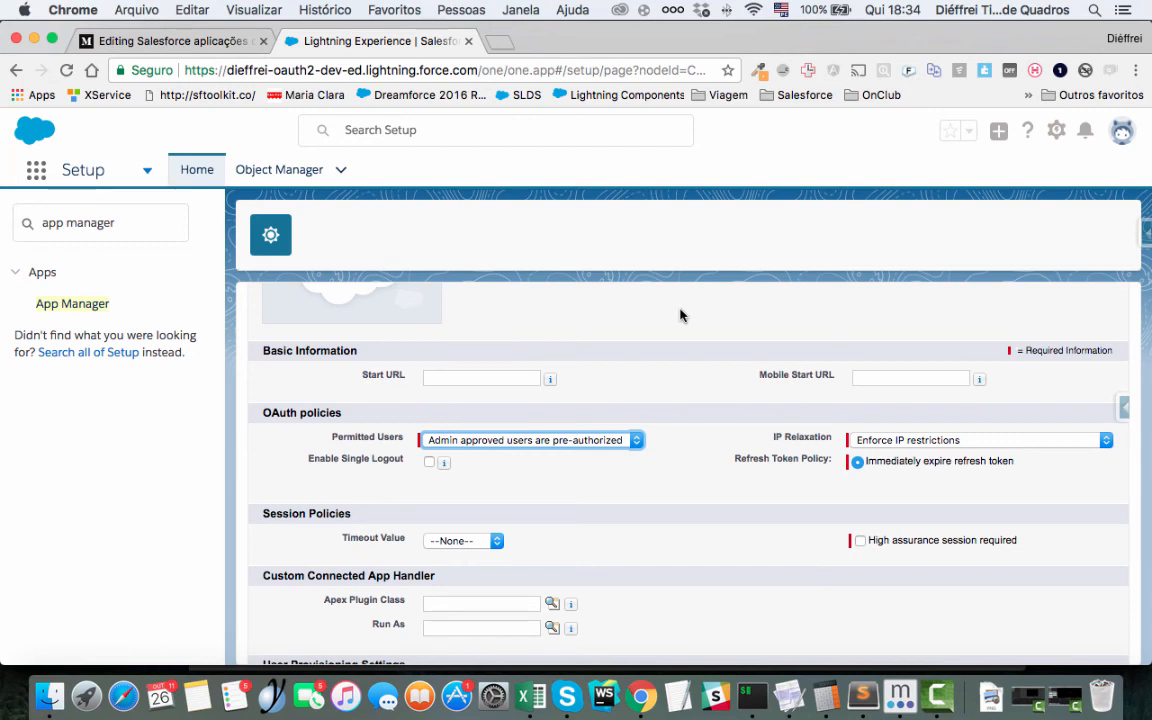
click(977, 440)
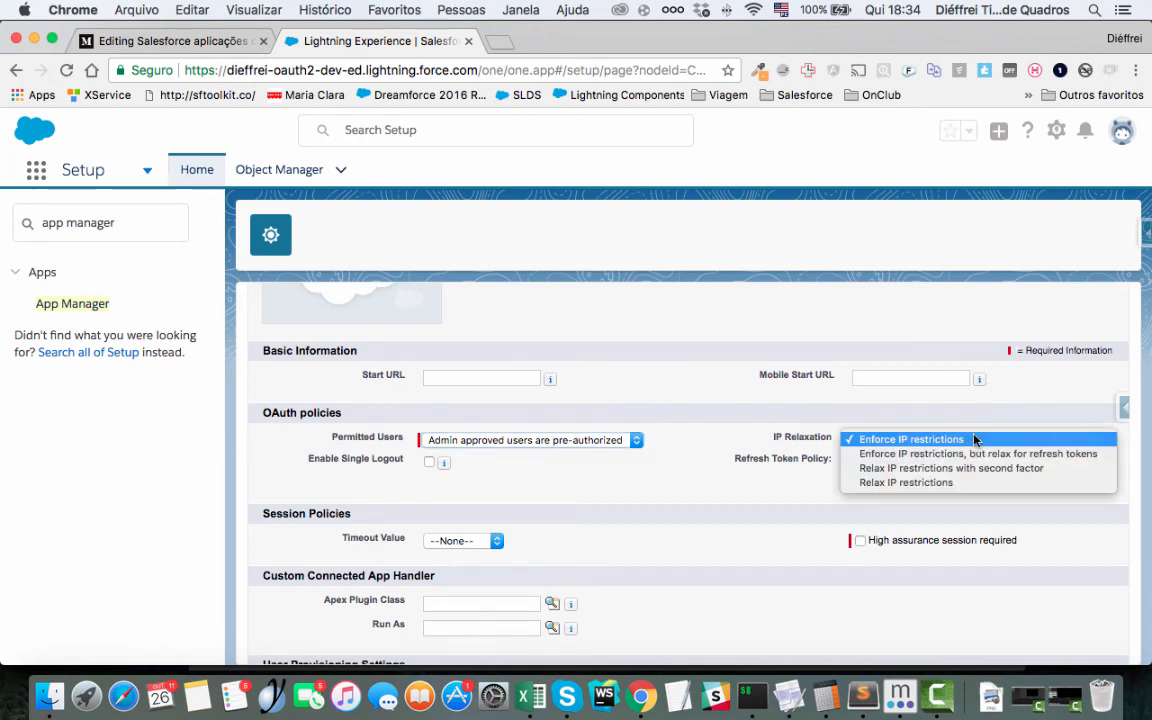